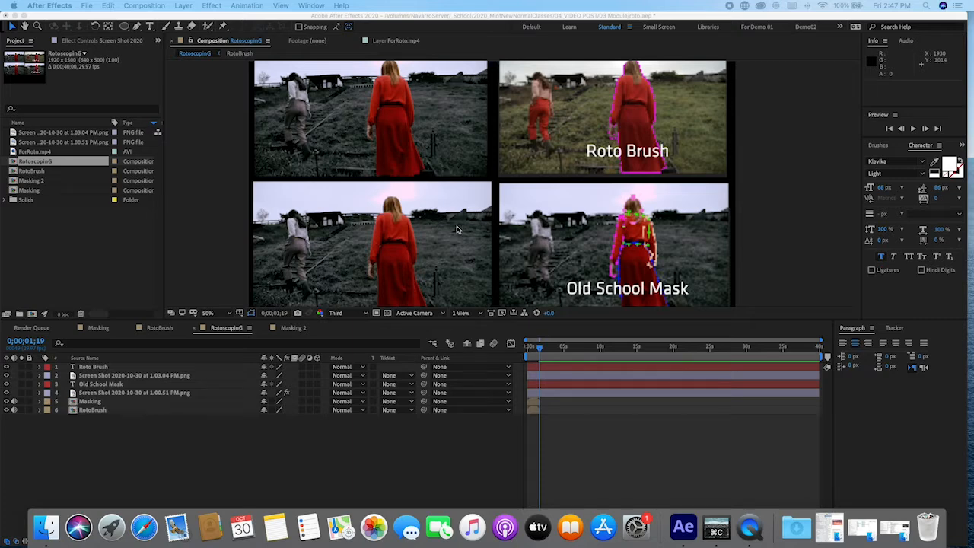
Switch to QuickTime Player, mute Rotoscoping Example.mp4 and play it from the beginning
{"action": "left_click", "coordinate": [746, 521]}
{"action": "left_click_drag", "start_coordinate": [553, 131], "coordinate": [508, 62]}
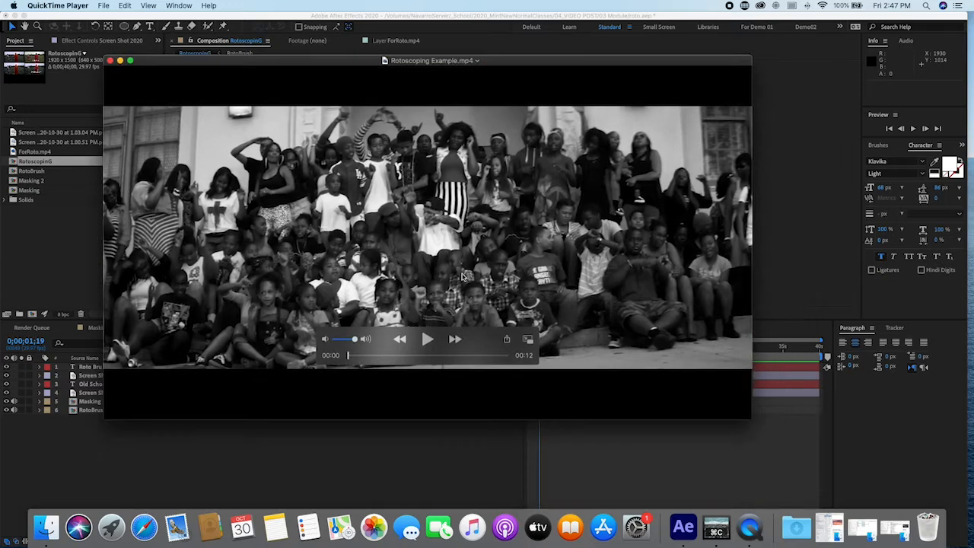
{"action": "left_click_drag", "start_coordinate": [350, 342], "coordinate": [320, 339]}
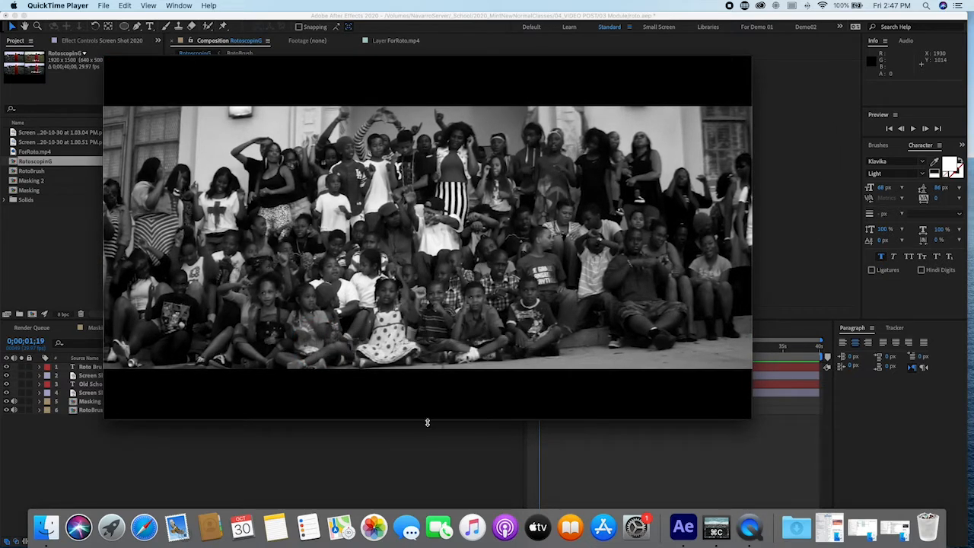
{"action": "mouse_move", "coordinate": [465, 372]}
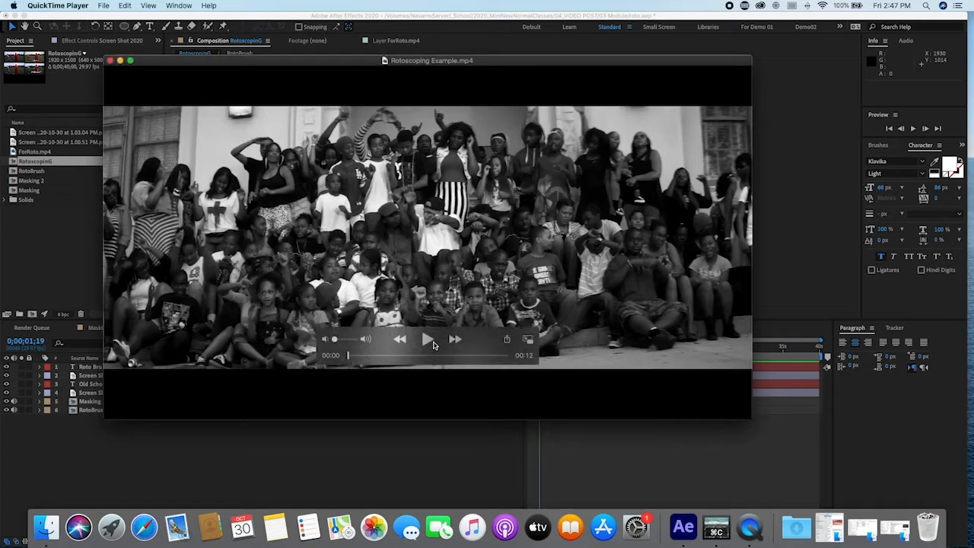
{"action": "left_click", "coordinate": [429, 342]}
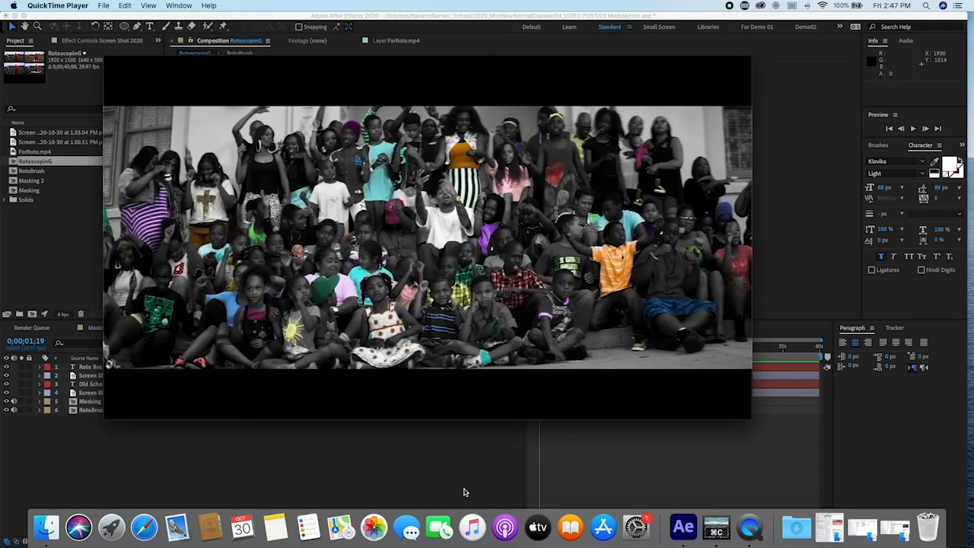
Review the masked-singer section of the example video from about 00:07, and return to After Effects
{"action": "left_click", "coordinate": [448, 354]}
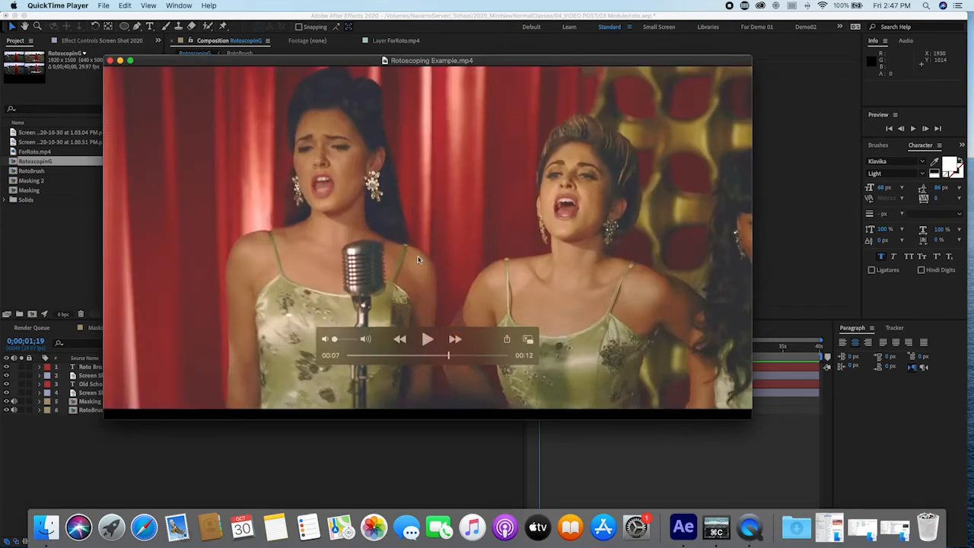
{"action": "left_click", "coordinate": [428, 340]}
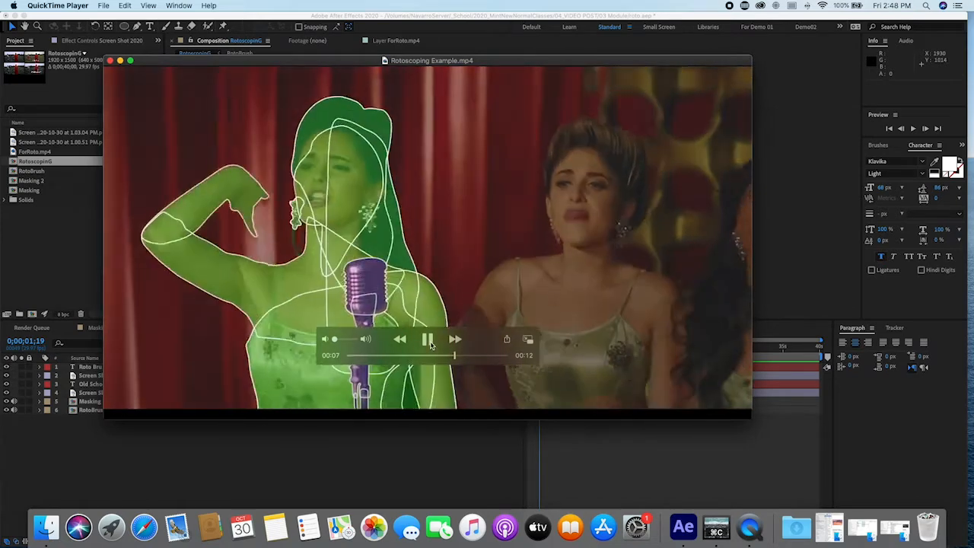
{"action": "key", "text": "space"}
{"action": "left_click", "coordinate": [456, 355]}
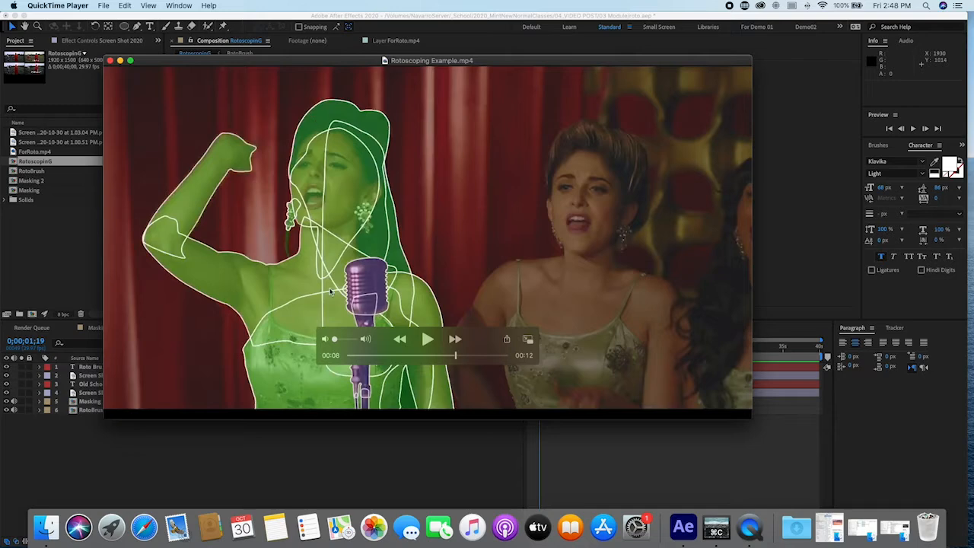
{"action": "left_click_drag", "start_coordinate": [457, 362], "coordinate": [480, 361]}
{"action": "left_click", "coordinate": [510, 453]}
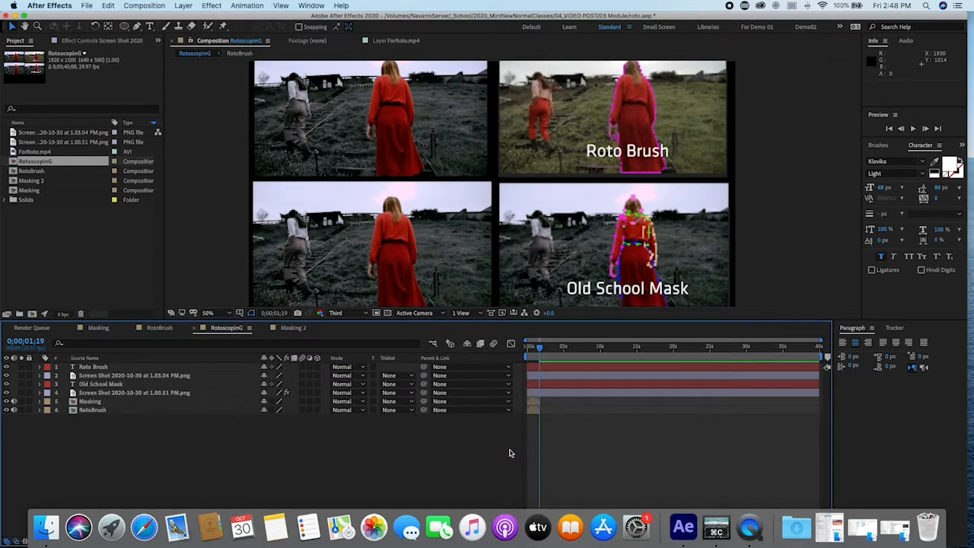
{"action": "key", "text": "space"}
{"action": "key", "text": "comma"}
{"action": "key", "text": "period"}
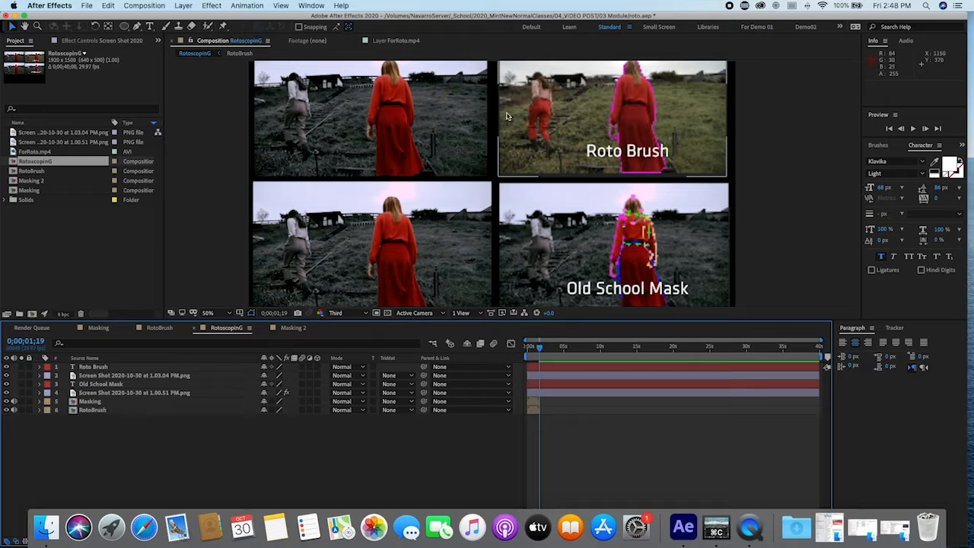
{"action": "left_click", "coordinate": [246, 6]}
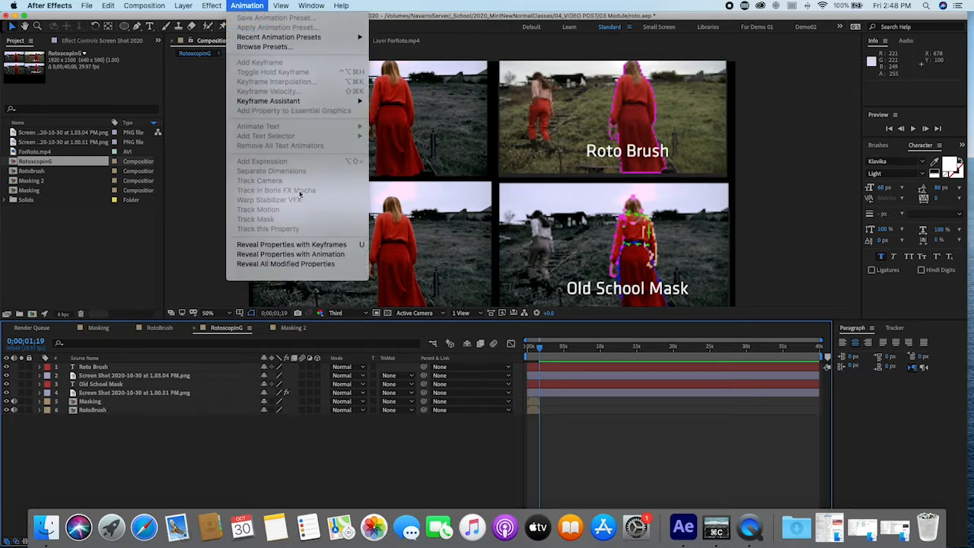
{"action": "left_click", "coordinate": [255, 7]}
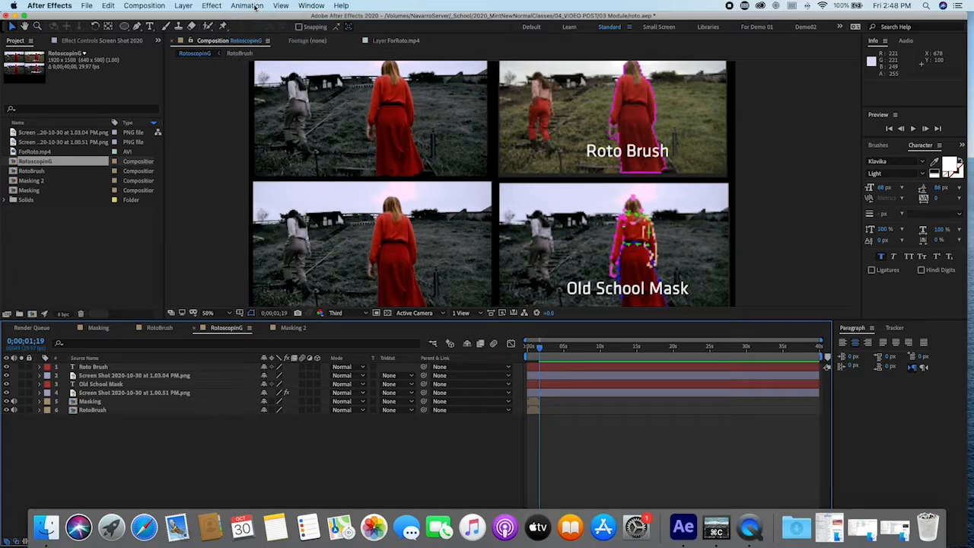
{"action": "left_click_drag", "start_coordinate": [536, 229], "coordinate": [521, 237]}
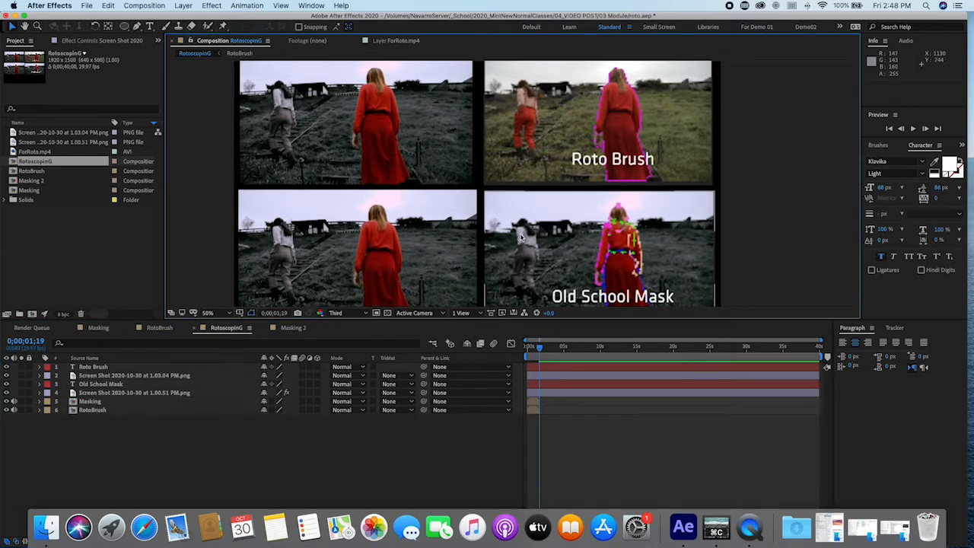
Open the Masking composition and return its playhead to the first frame
{"action": "key", "text": "space"}
{"action": "left_click_drag", "start_coordinate": [570, 252], "coordinate": [606, 281]}
{"action": "key", "text": "space"}
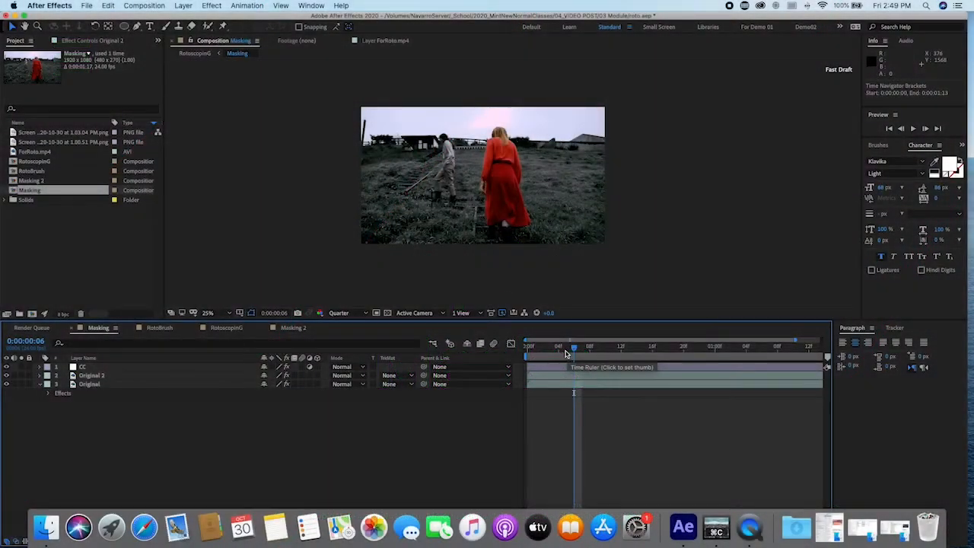
{"action": "left_click_drag", "start_coordinate": [566, 354], "coordinate": [516, 387]}
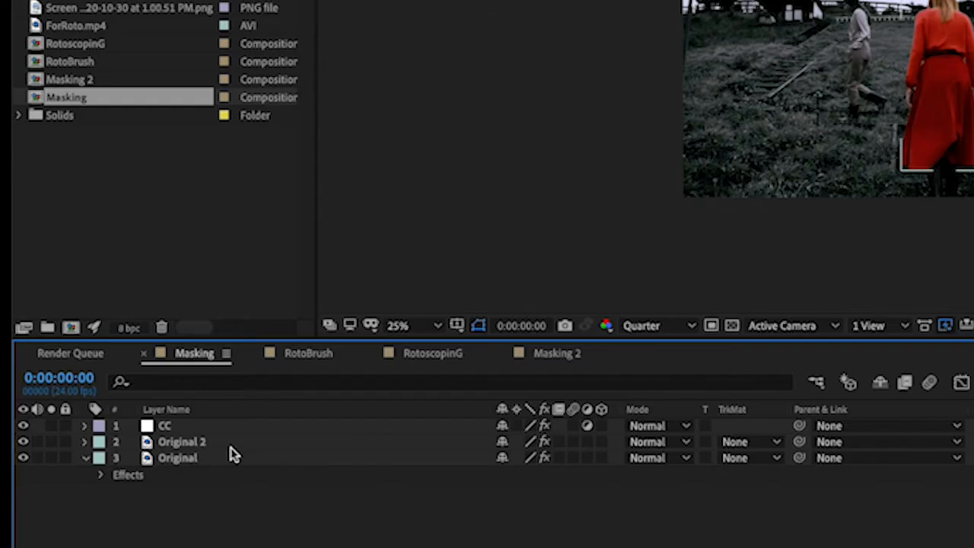
Compare the Original 2 and Original layers by toggling their visibility, and inspect the Hue/Saturation effect on Original
{"action": "left_click", "coordinate": [108, 377]}
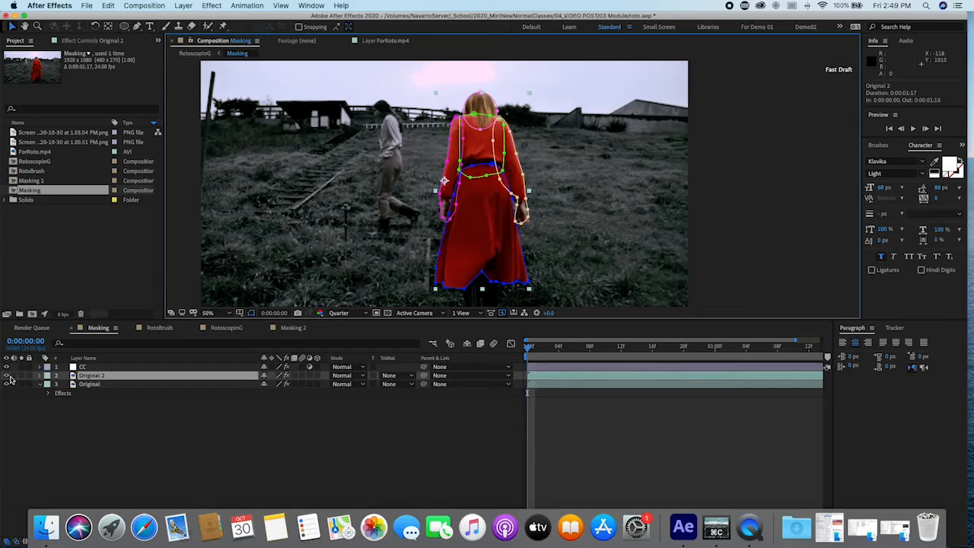
{"action": "left_click", "coordinate": [6, 375]}
{"action": "left_click", "coordinate": [6, 384]}
{"action": "left_click", "coordinate": [6, 384]}
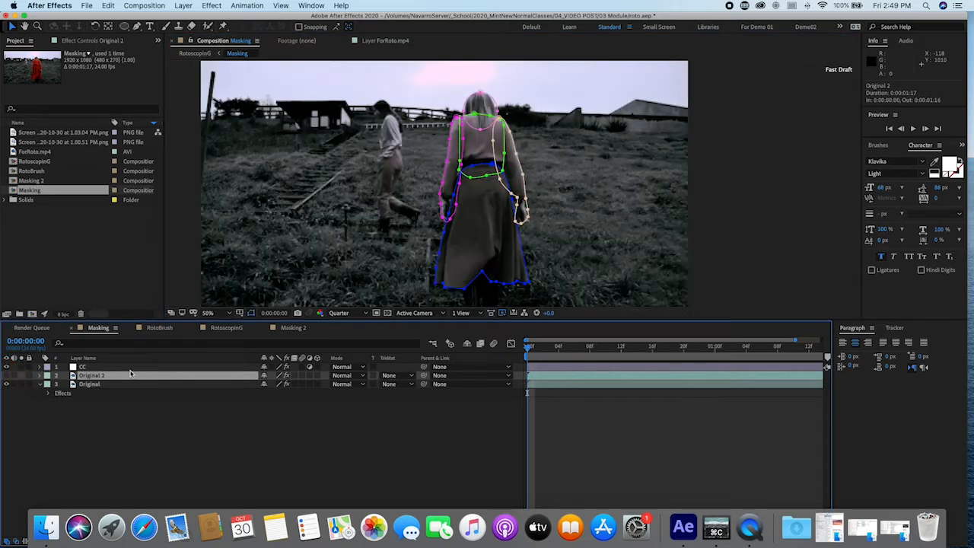
{"action": "left_click", "coordinate": [7, 376]}
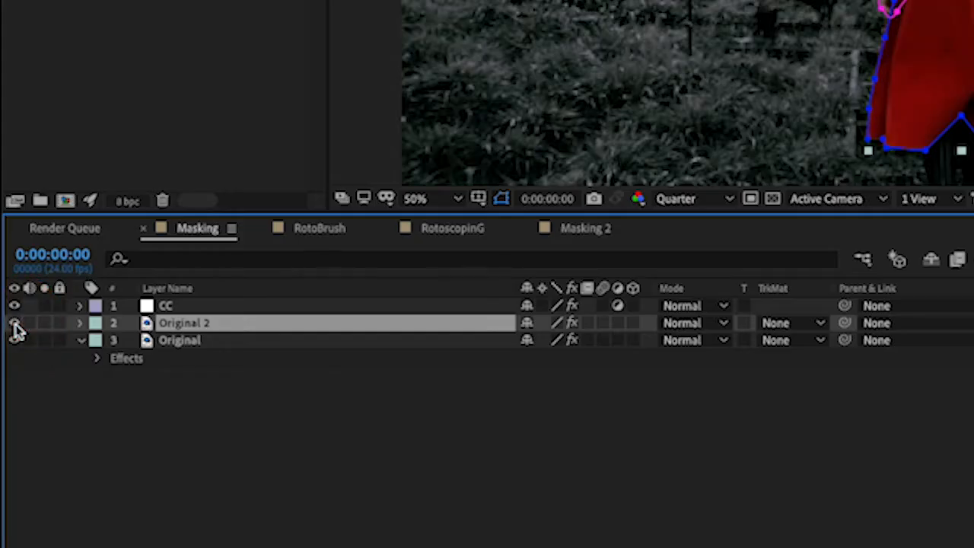
{"action": "left_click", "coordinate": [15, 340]}
{"action": "left_click", "coordinate": [14, 340]}
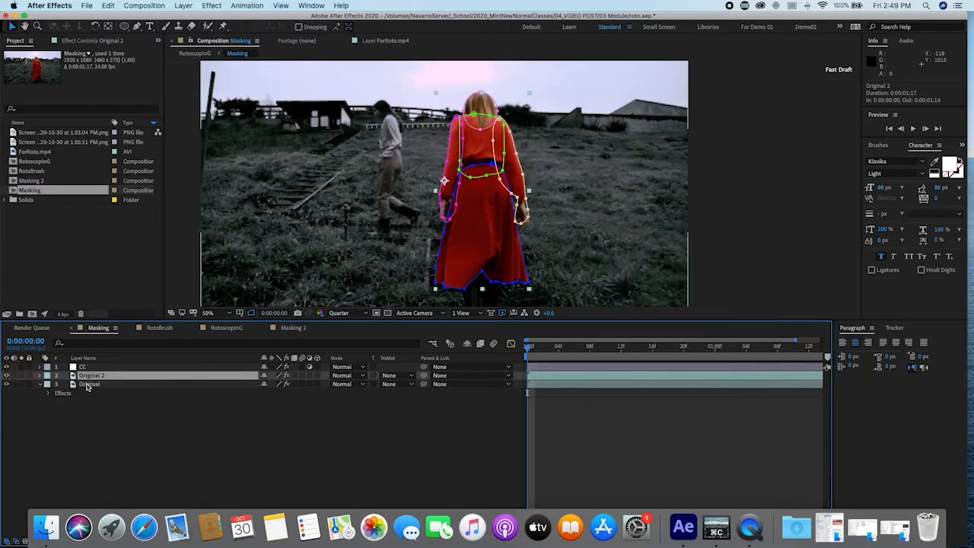
{"action": "left_click", "coordinate": [179, 340]}
{"action": "left_click", "coordinate": [75, 40]}
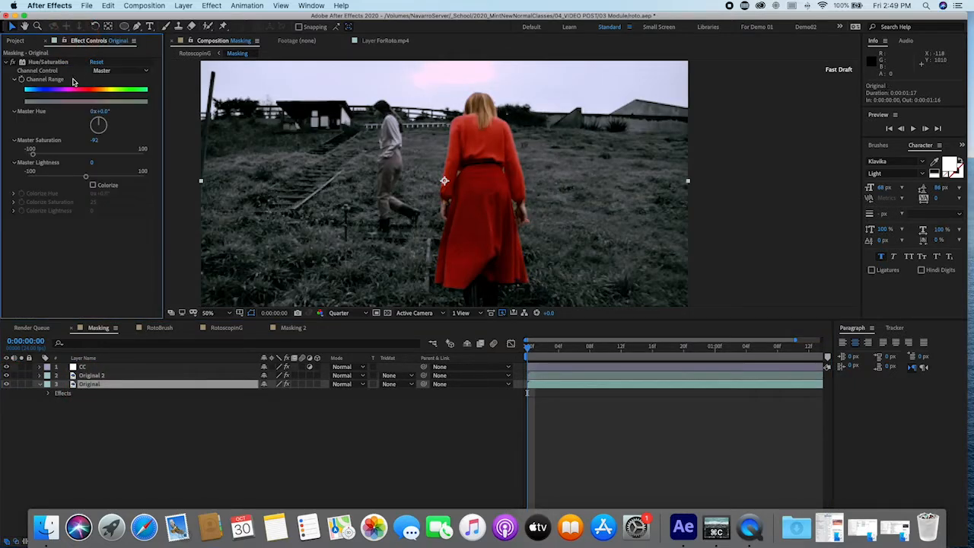
Hide the existing layers of the Masking composition and add ForRoto.mp4 as its top layer
{"action": "left_click", "coordinate": [95, 376]}
{"action": "left_click", "coordinate": [6, 375]}
{"action": "left_click", "coordinate": [6, 384]}
{"action": "left_click", "coordinate": [14, 40]}
{"action": "left_click_drag", "start_coordinate": [33, 154], "coordinate": [130, 368]}
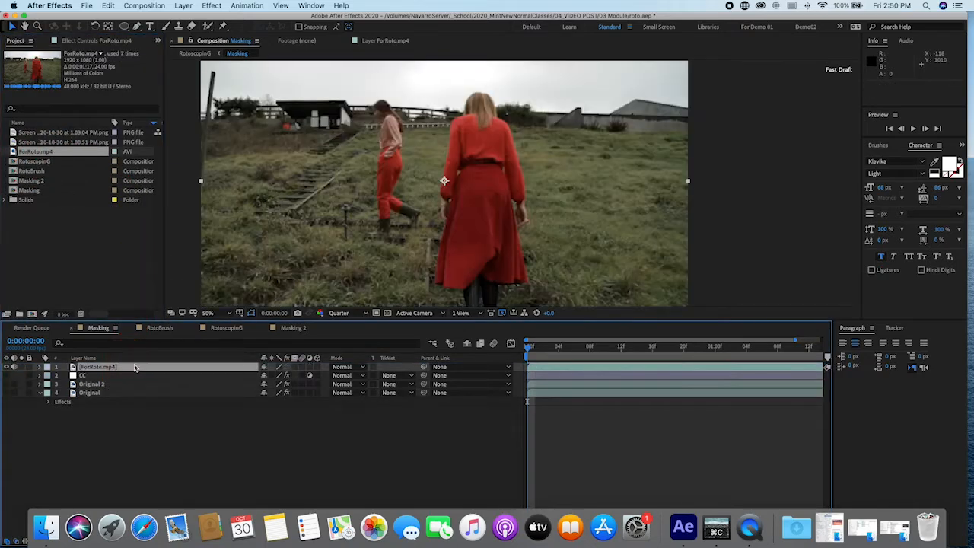
With the Pen tool, start a mask on ForRoto.mp4 at the waist and trace down the skirt's left edge to the hem
{"action": "key", "text": "space"}
{"action": "left_click_drag", "start_coordinate": [470, 197], "coordinate": [482, 179]}
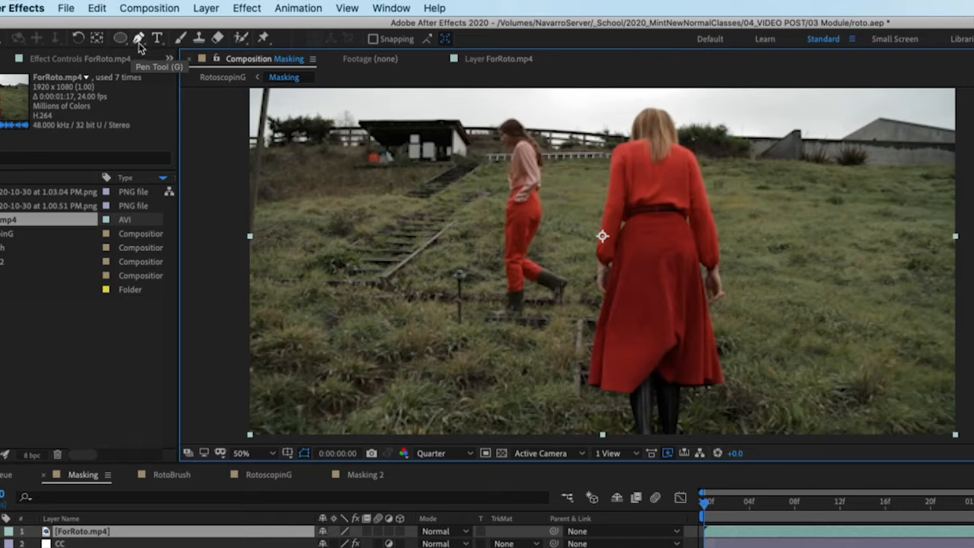
{"action": "left_click", "coordinate": [139, 40]}
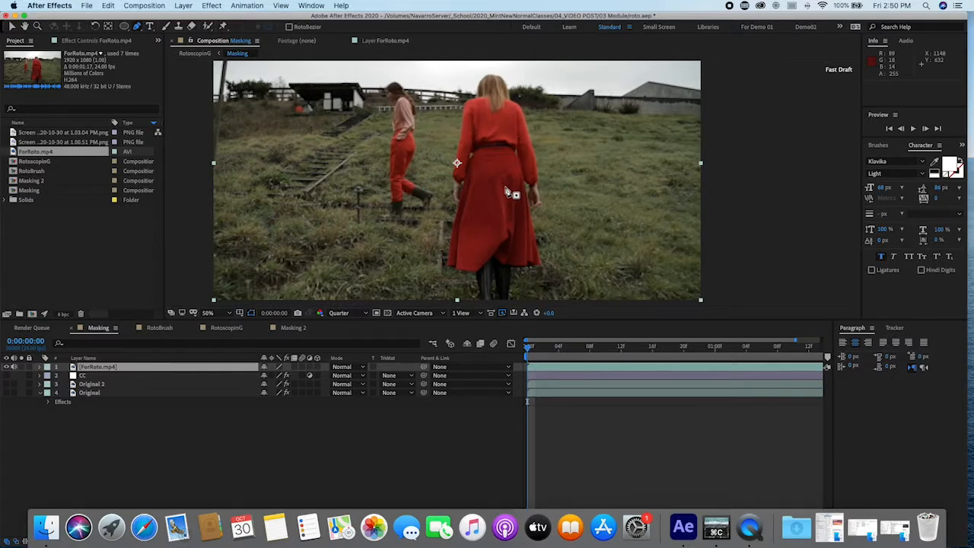
{"action": "key", "text": "."}
{"action": "key", "text": "space"}
{"action": "left_click_drag", "start_coordinate": [457, 163], "coordinate": [448, 139]}
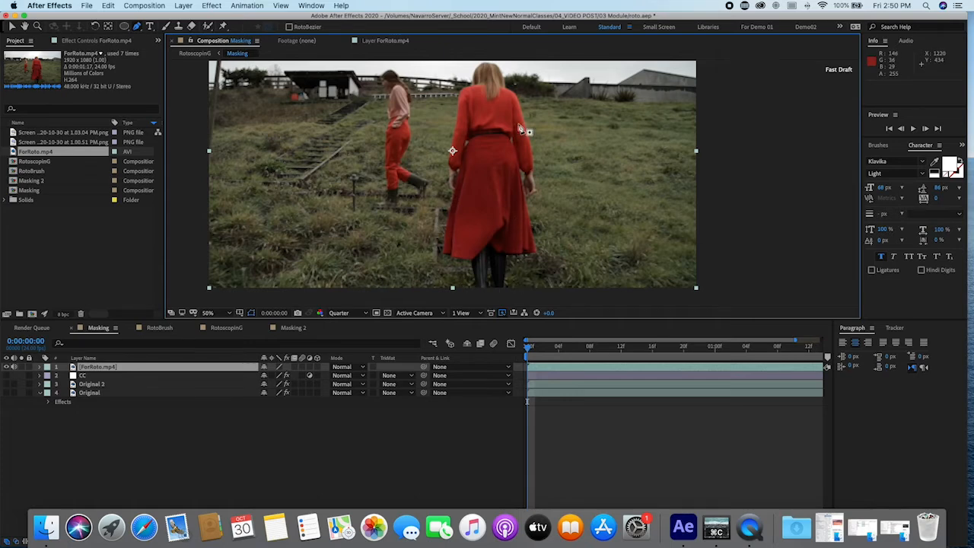
{"action": "left_click_drag", "start_coordinate": [565, 352], "coordinate": [476, 366]}
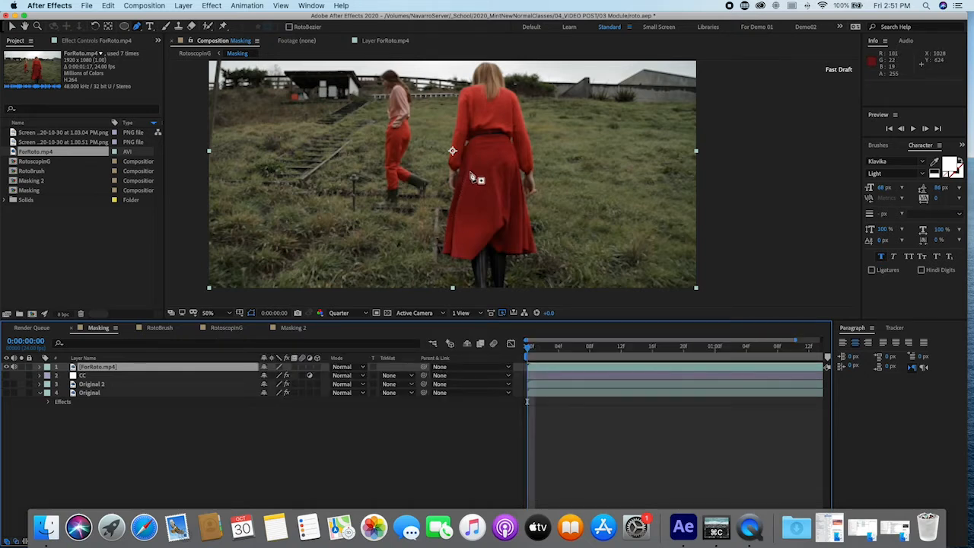
{"action": "key", "text": "period"}
{"action": "key", "text": "space"}
{"action": "left_click_drag", "start_coordinate": [456, 141], "coordinate": [489, 160]}
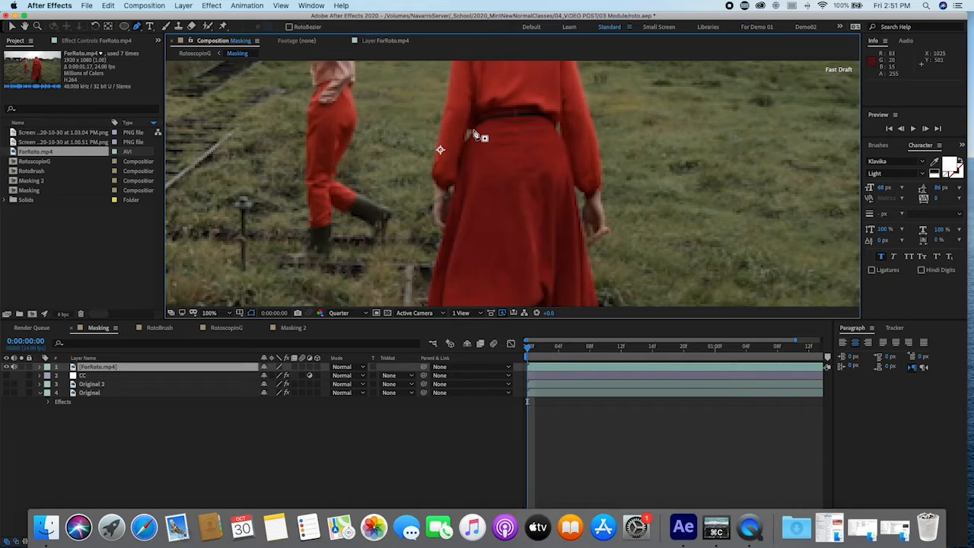
{"action": "left_click", "coordinate": [474, 131]}
{"action": "left_click", "coordinate": [465, 155]}
{"action": "key", "text": "space"}
{"action": "mouse_move", "coordinate": [465, 154]}
{"action": "left_mouse_down"}
{"action": "mouse_move", "coordinate": [467, 97]}
{"action": "mouse_move", "coordinate": [459, 113]}
{"action": "left_mouse_up"}
{"action": "left_click", "coordinate": [452, 151]}
{"action": "key", "text": "space"}
{"action": "left_click", "coordinate": [442, 180]}
{"action": "left_click", "coordinate": [436, 226]}
{"action": "left_click", "coordinate": [432, 254]}
Continue the mask path along the skirt's hem, following the notch above the legs to the right corner
{"action": "left_click", "coordinate": [444, 255]}
{"action": "left_click", "coordinate": [451, 261]}
{"action": "left_click", "coordinate": [486, 265]}
{"action": "left_click", "coordinate": [500, 260]}
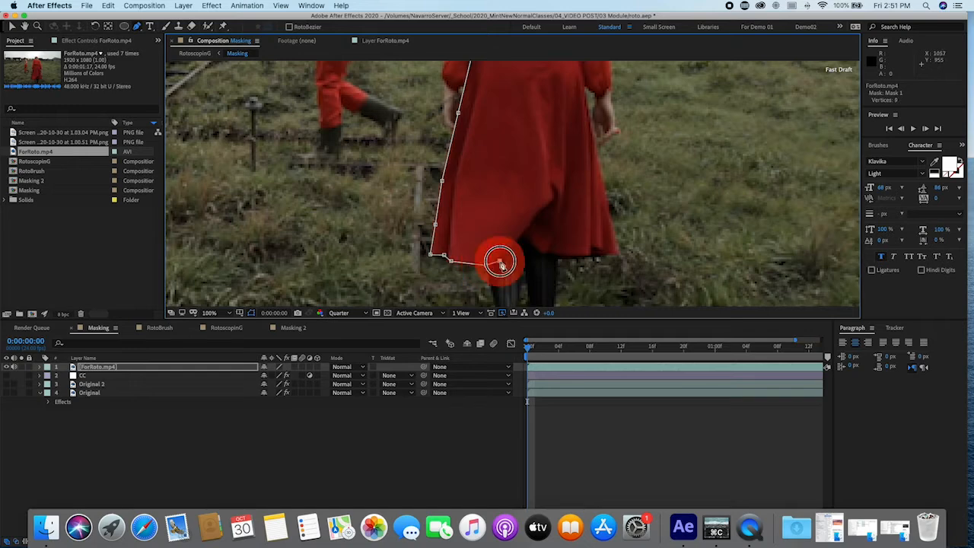
{"action": "left_click", "coordinate": [524, 228]}
{"action": "left_click", "coordinate": [530, 242]}
{"action": "left_click", "coordinate": [543, 254]}
{"action": "left_click", "coordinate": [565, 254]}
{"action": "left_click", "coordinate": [592, 255]}
{"action": "left_click", "coordinate": [616, 253]}
Trace the mask up the skirt's right edge and across the waistband, closing the path at its first point
{"action": "left_click", "coordinate": [615, 240]}
{"action": "key", "text": "space"}
{"action": "mouse_move", "coordinate": [596, 193]}
{"action": "left_mouse_down"}
{"action": "mouse_move", "coordinate": [598, 245]}
{"action": "mouse_move", "coordinate": [591, 200]}
{"action": "left_mouse_up"}
{"action": "left_click", "coordinate": [599, 223]}
{"action": "key", "text": "space"}
{"action": "left_click", "coordinate": [591, 191]}
{"action": "left_click", "coordinate": [580, 156]}
{"action": "key", "text": "space"}
{"action": "left_click_drag", "start_coordinate": [565, 152], "coordinate": [570, 189]}
{"action": "left_click", "coordinate": [576, 150]}
{"action": "left_click", "coordinate": [564, 133]}
{"action": "left_click", "coordinate": [544, 122]}
{"action": "left_click", "coordinate": [521, 122]}
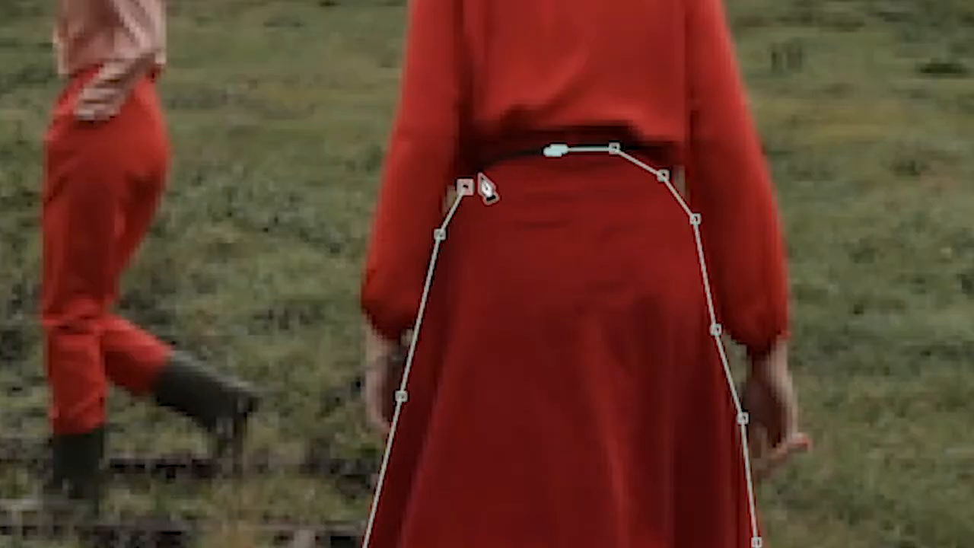
{"action": "left_click", "coordinate": [466, 189]}
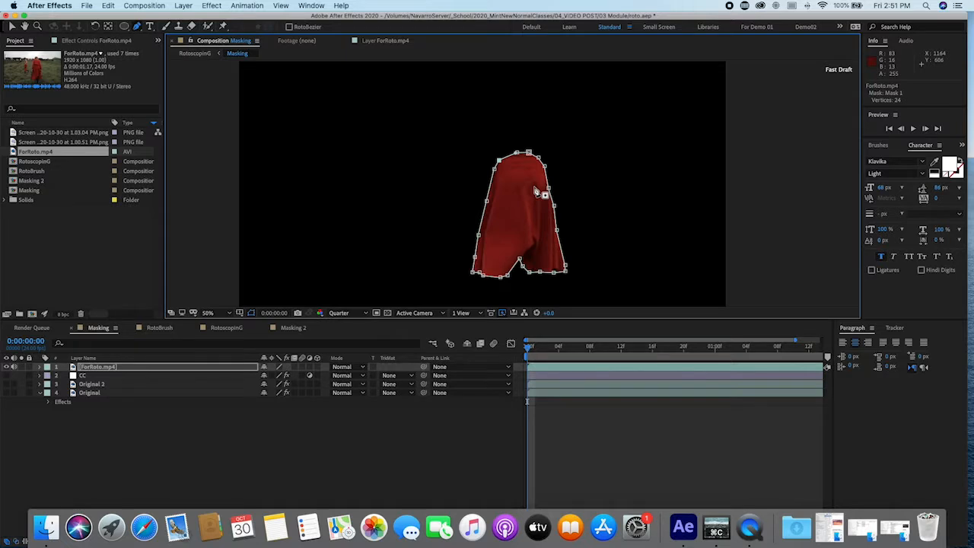
Expand the mask properties of the ForRoto.mp4 layer and set Mask 1's mode to None
{"action": "left_click", "coordinate": [151, 367]}
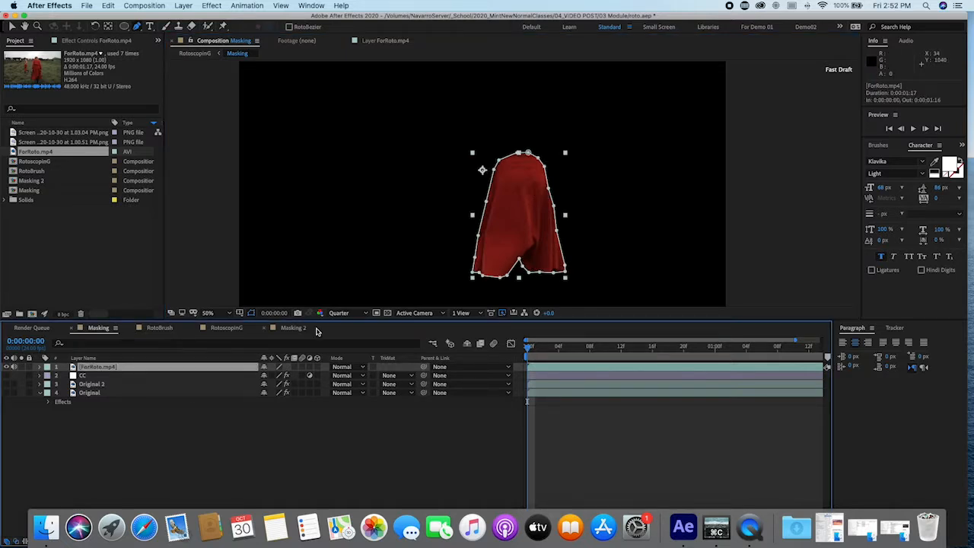
{"action": "left_click", "coordinate": [41, 369]}
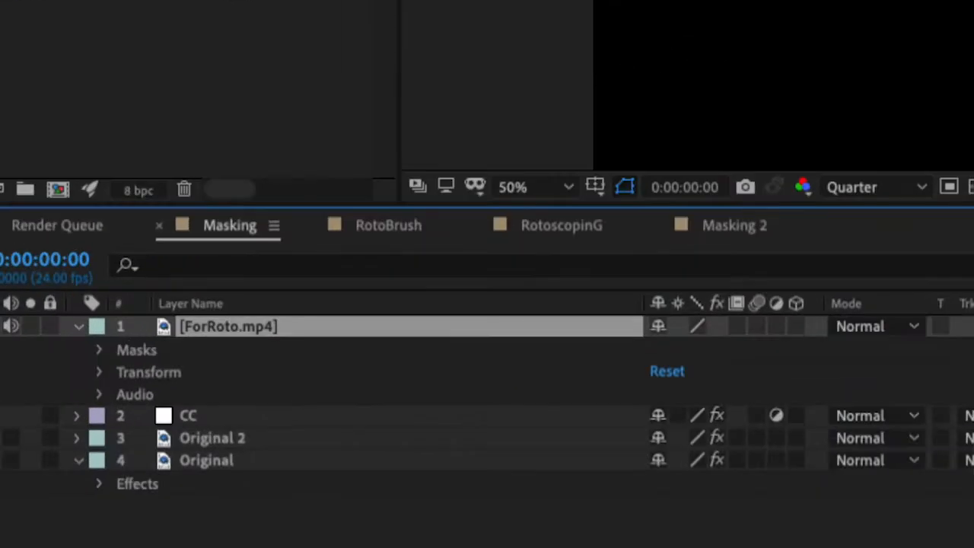
{"action": "left_click", "coordinate": [97, 350]}
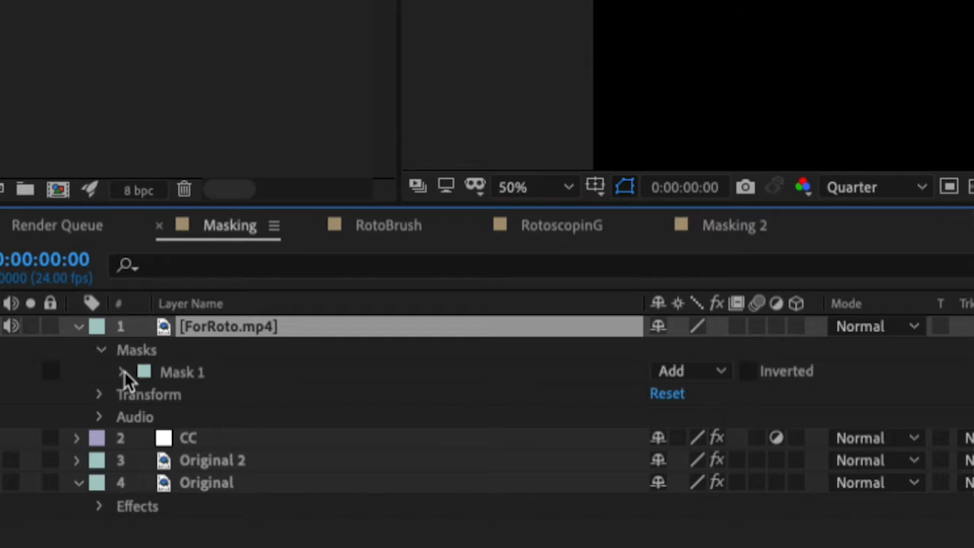
{"action": "left_click", "coordinate": [124, 372]}
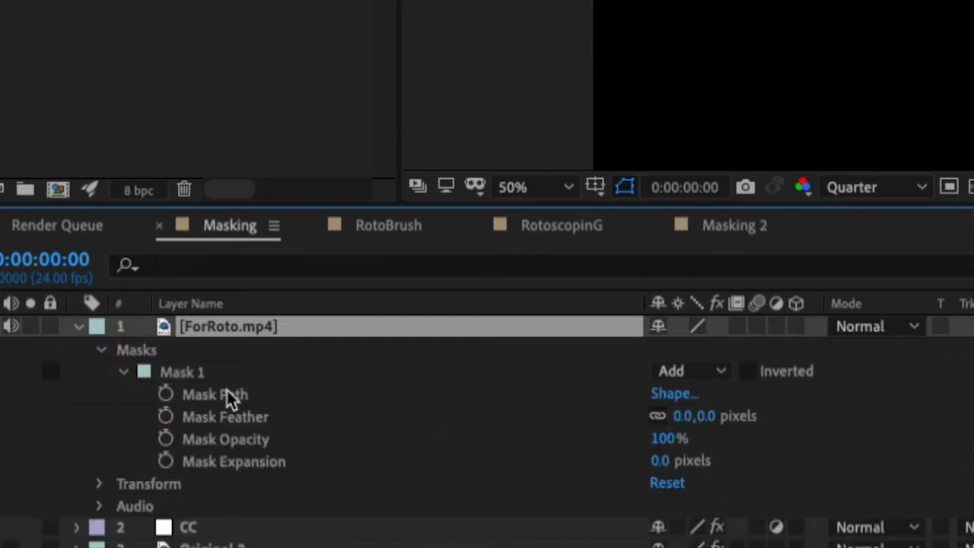
{"action": "left_click", "coordinate": [703, 370]}
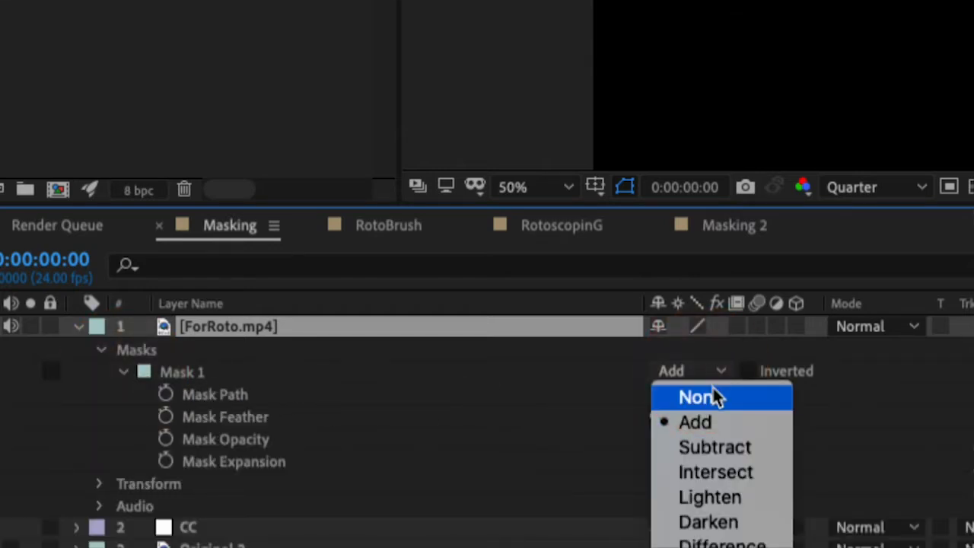
{"action": "left_click", "coordinate": [714, 390]}
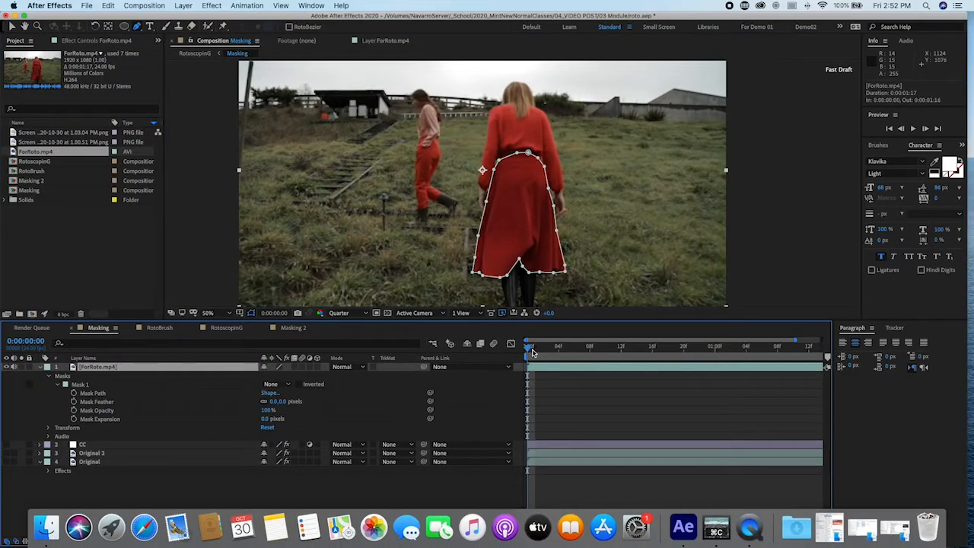
{"action": "left_click_drag", "start_coordinate": [534, 352], "coordinate": [479, 355]}
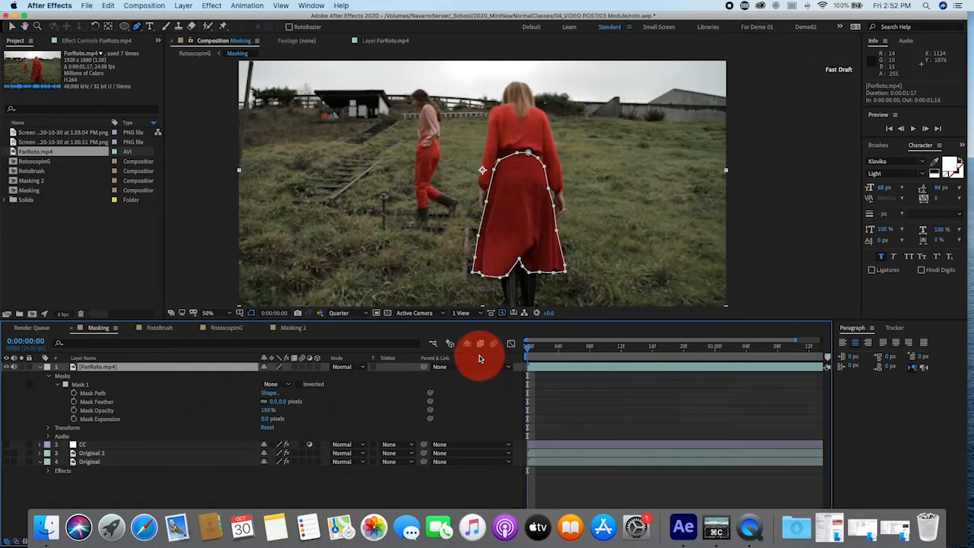
Turn on keyframing for Mask 1's Mask Path at the first frame of the composition
{"action": "mouse_move", "coordinate": [537, 349]}
{"action": "left_mouse_down"}
{"action": "mouse_move", "coordinate": [765, 377]}
{"action": "mouse_move", "coordinate": [837, 370]}
{"action": "mouse_move", "coordinate": [535, 356]}
{"action": "mouse_move", "coordinate": [542, 348]}
{"action": "left_mouse_up"}
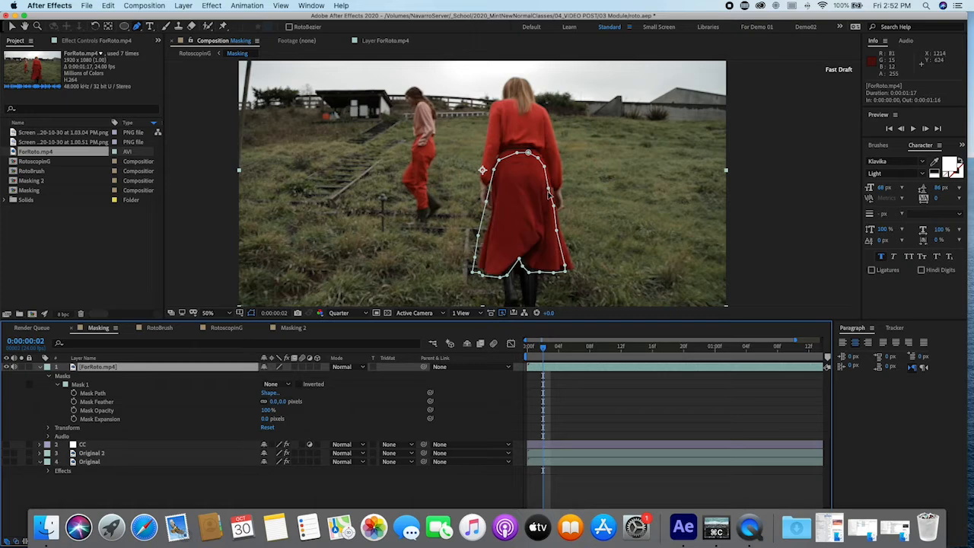
{"action": "left_click_drag", "start_coordinate": [572, 347], "coordinate": [381, 373]}
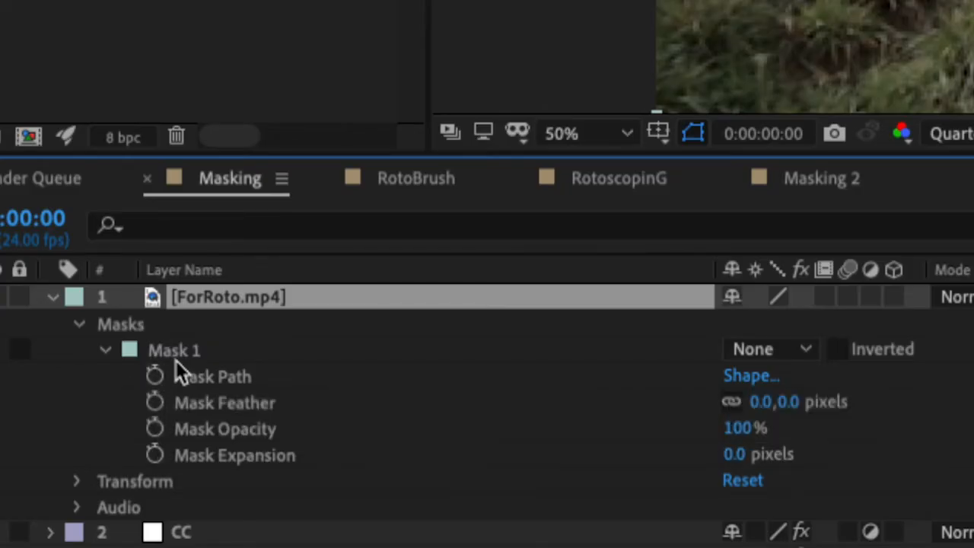
{"action": "left_click", "coordinate": [155, 377]}
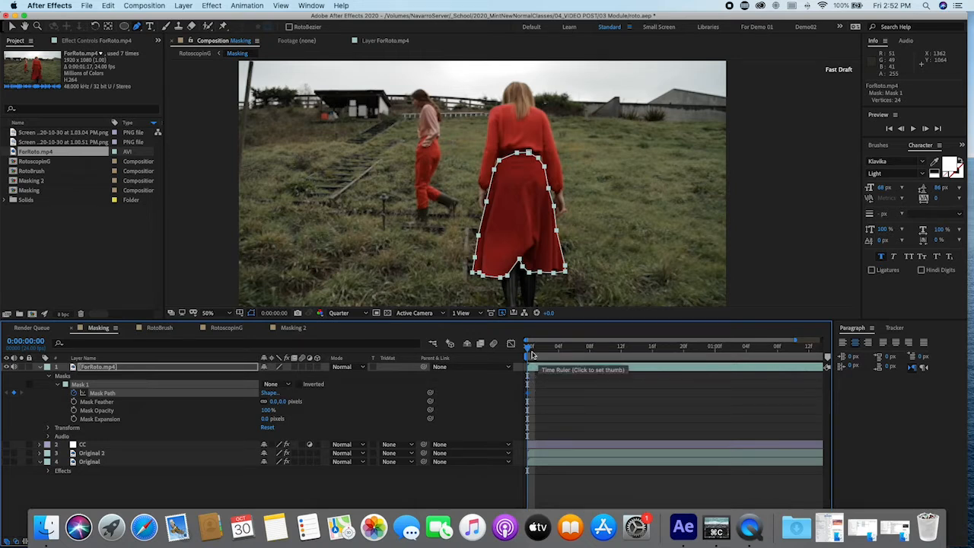
Try repositioning Mask 1 frame by frame at frames 1 and 2, and undo both path edits
{"action": "left_click_drag", "start_coordinate": [529, 350], "coordinate": [536, 352]}
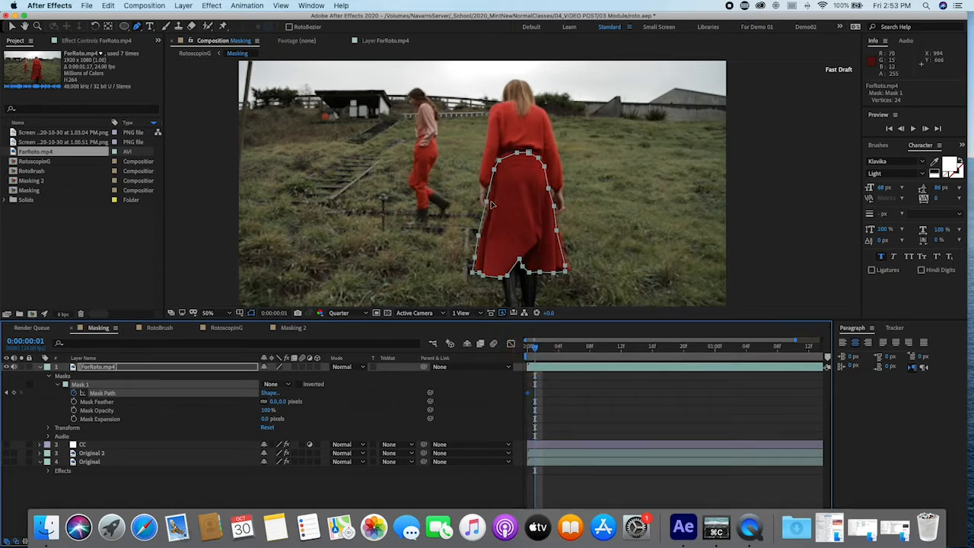
{"action": "left_click_drag", "start_coordinate": [488, 203], "coordinate": [489, 206]}
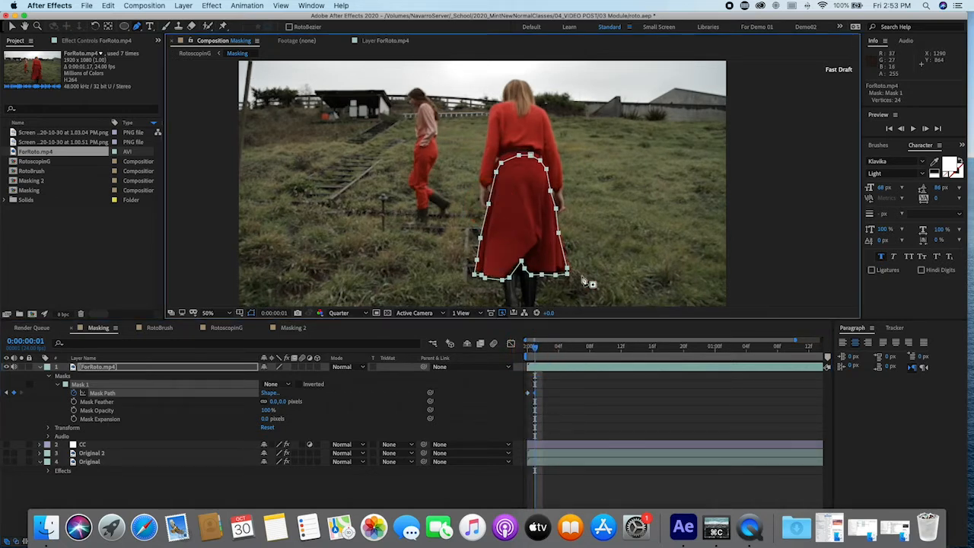
{"action": "left_click", "coordinate": [543, 346]}
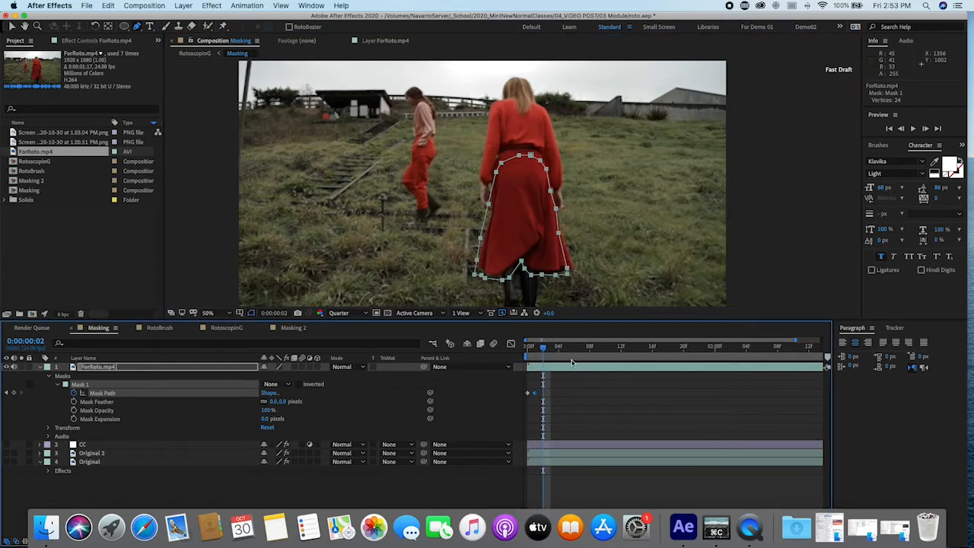
{"action": "left_click_drag", "start_coordinate": [560, 239], "coordinate": [567, 236]}
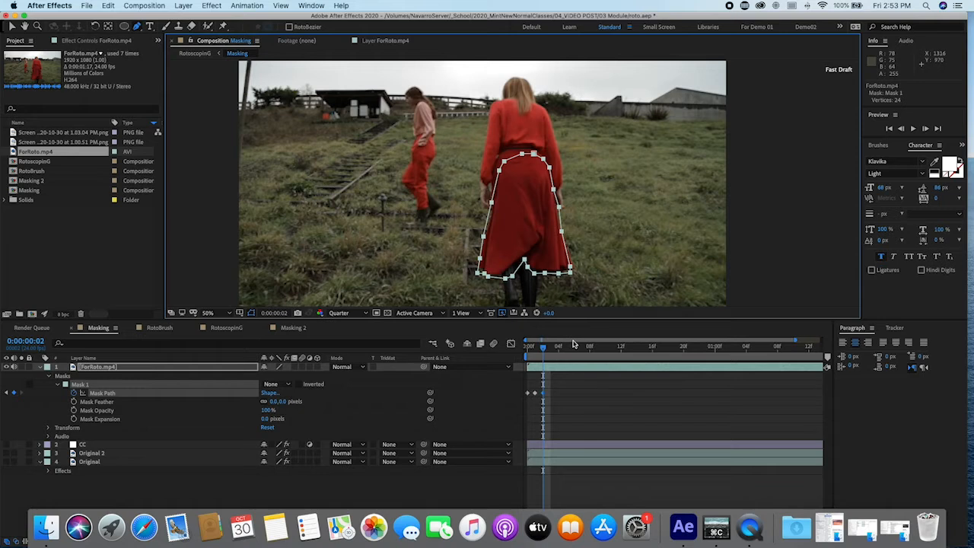
{"action": "key", "text": "super+z"}
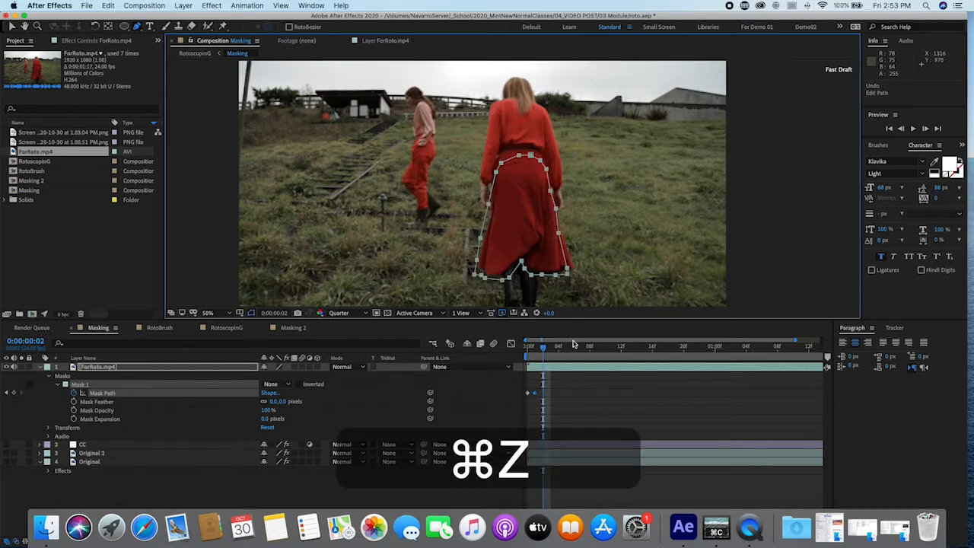
{"action": "left_click", "coordinate": [560, 402]}
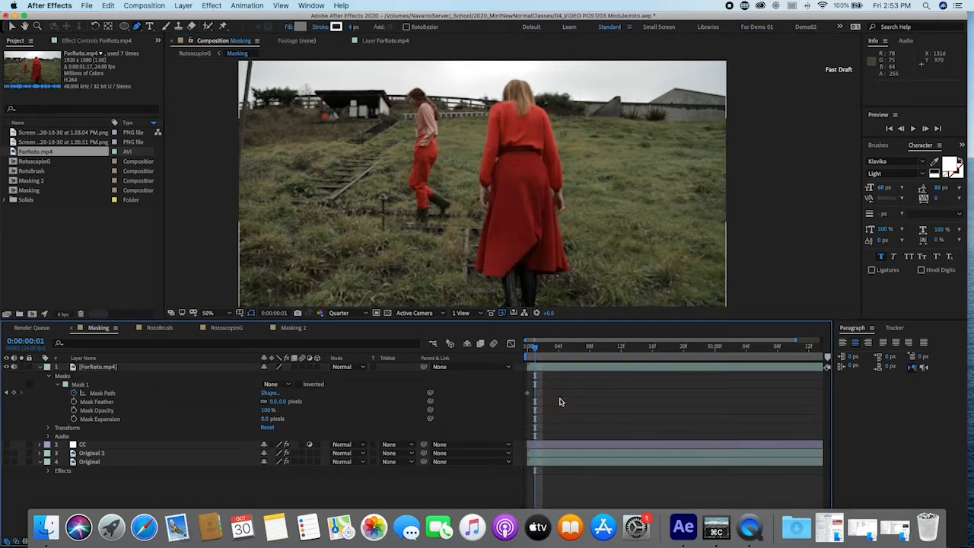
{"action": "left_click", "coordinate": [95, 386]}
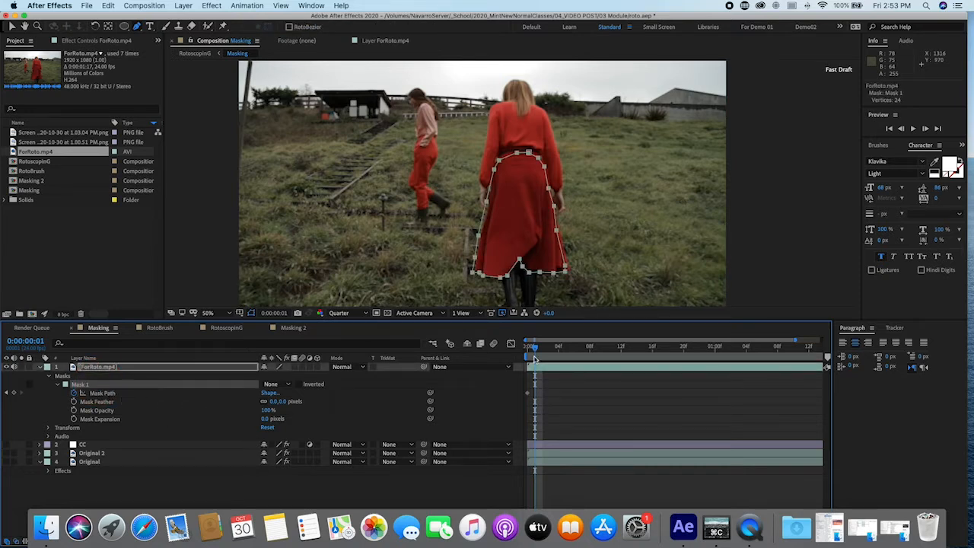
At 0:00:00:20, move the whole of Mask 1 over the skirt with Free Transform to keyframe its new position
{"action": "left_click", "coordinate": [525, 347]}
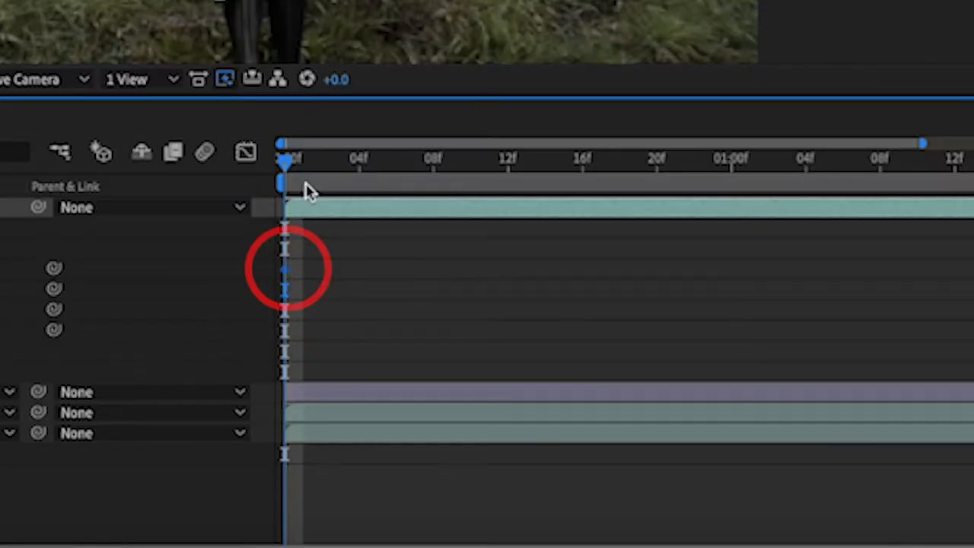
{"action": "left_click_drag", "start_coordinate": [293, 168], "coordinate": [650, 213]}
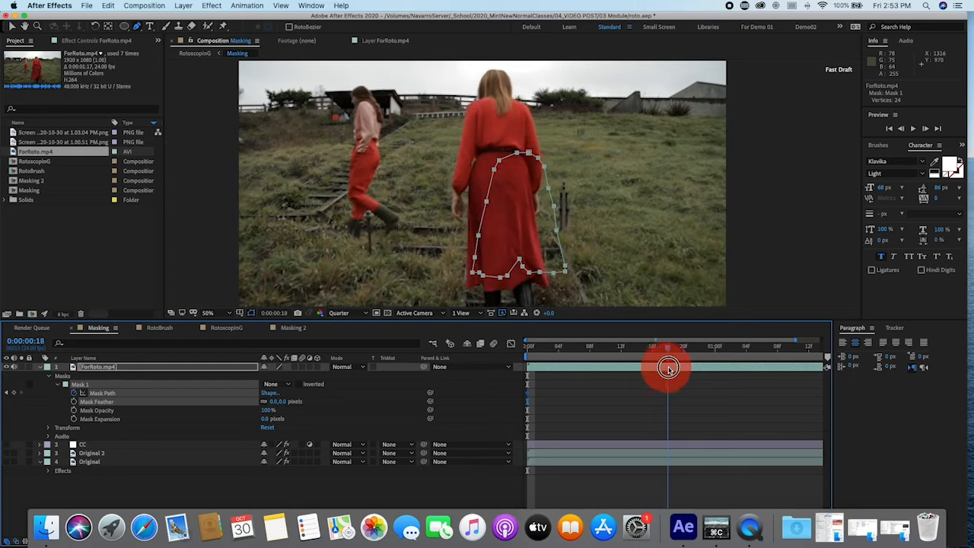
{"action": "left_click_drag", "start_coordinate": [679, 369], "coordinate": [679, 367]}
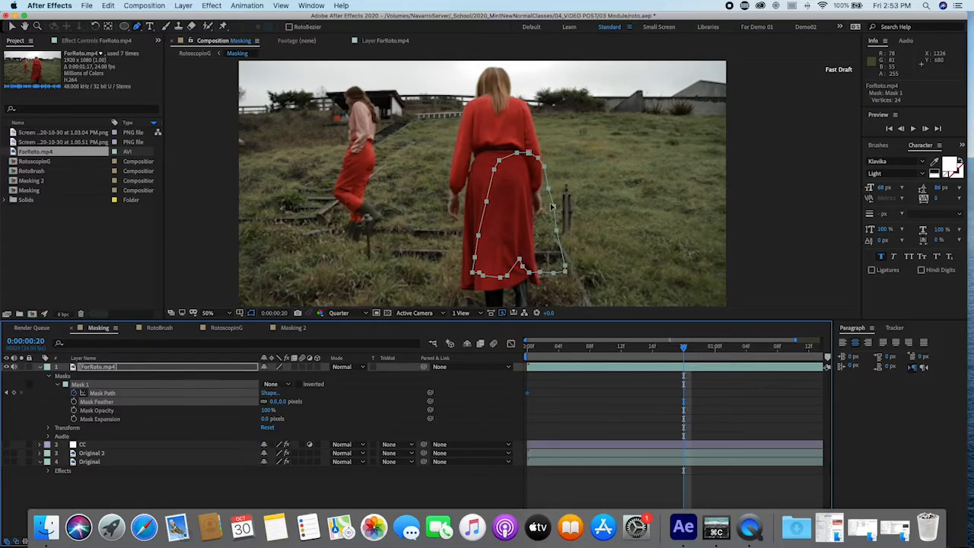
{"action": "key", "text": "super+t"}
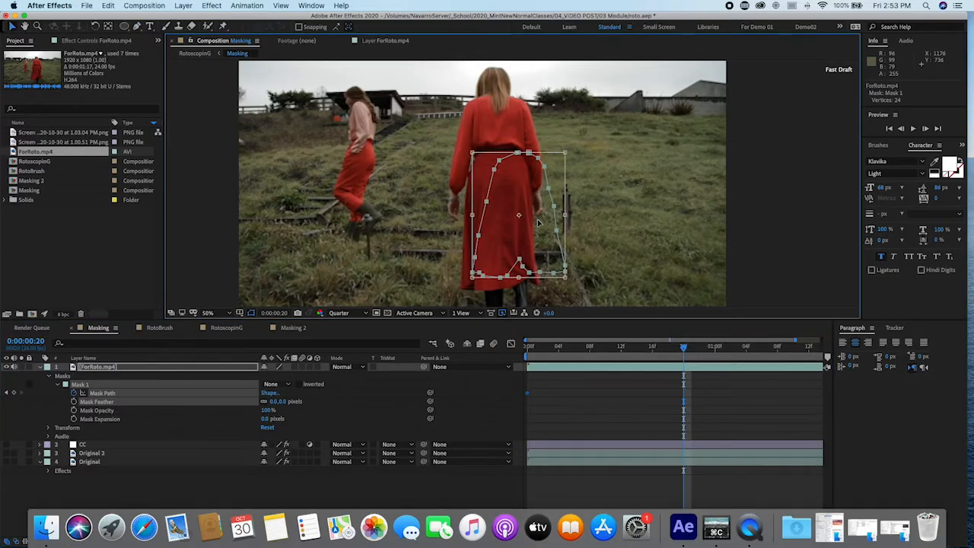
{"action": "left_click_drag", "start_coordinate": [538, 222], "coordinate": [519, 216]}
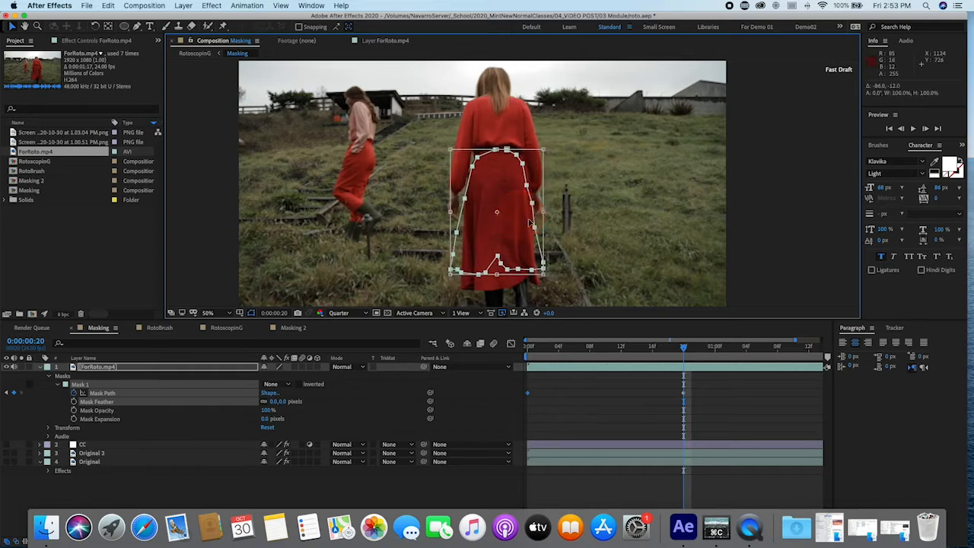
{"action": "key", "text": "space"}
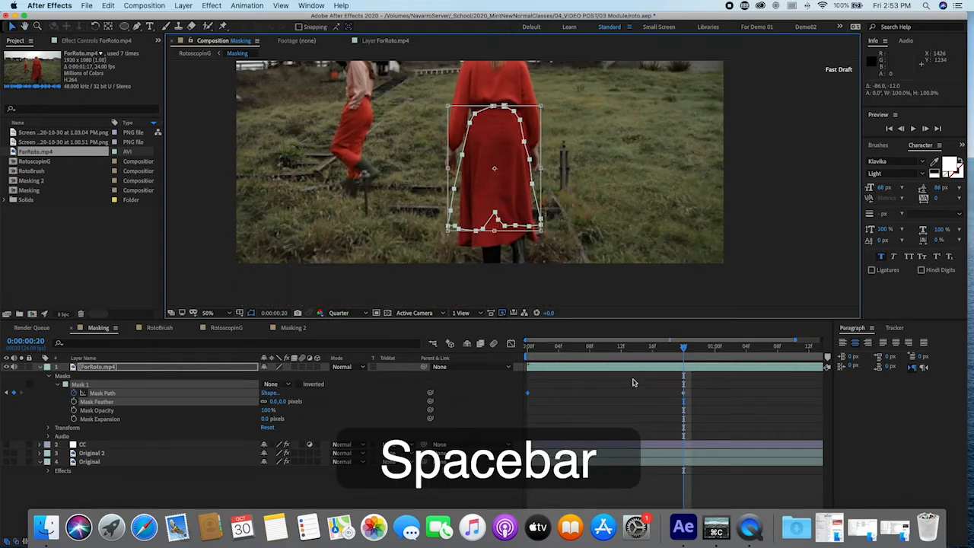
Rotate Mask 1 about -0.7° with its transform box and stretch its lower edge down toward the skirt's hem
{"action": "left_click", "coordinate": [632, 382]}
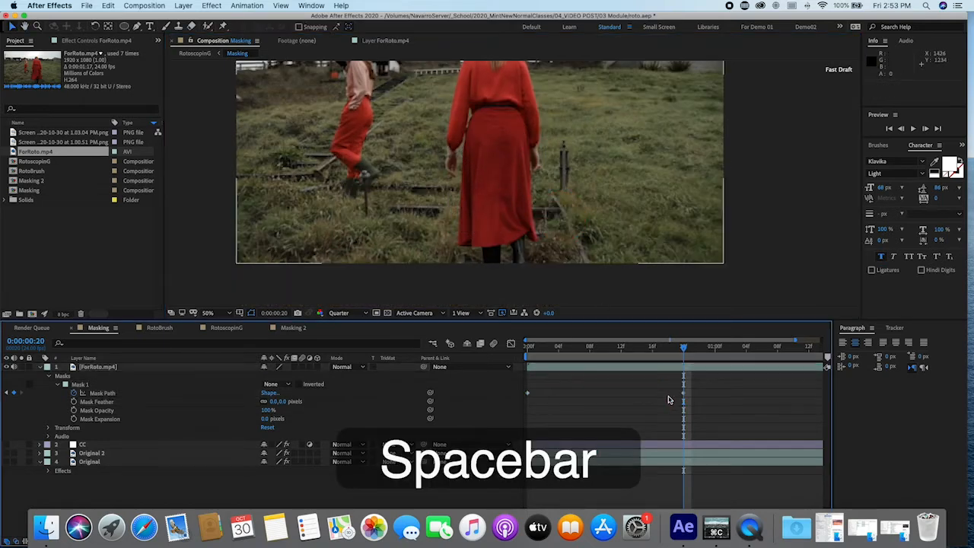
{"action": "left_click", "coordinate": [91, 386]}
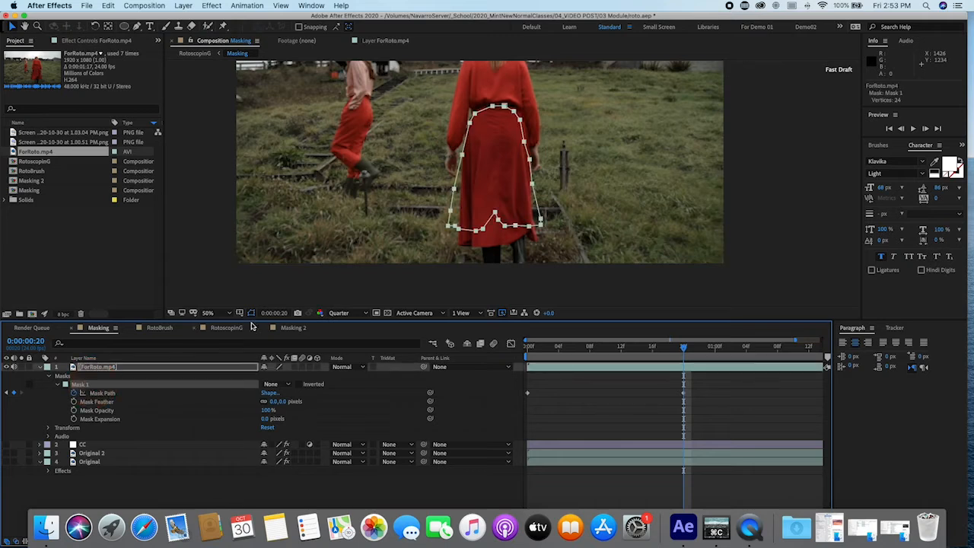
{"action": "double_click", "coordinate": [525, 145]}
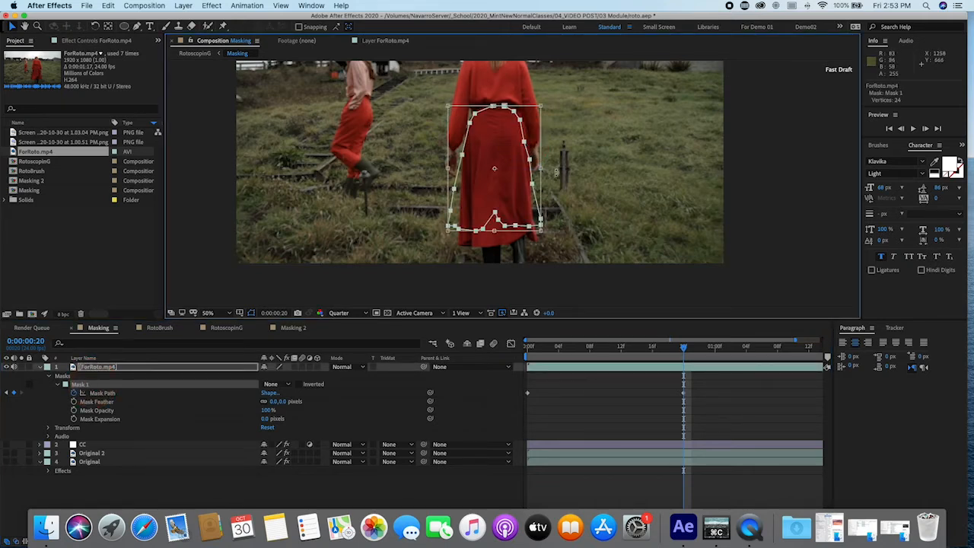
{"action": "left_click_drag", "start_coordinate": [556, 177], "coordinate": [559, 177]}
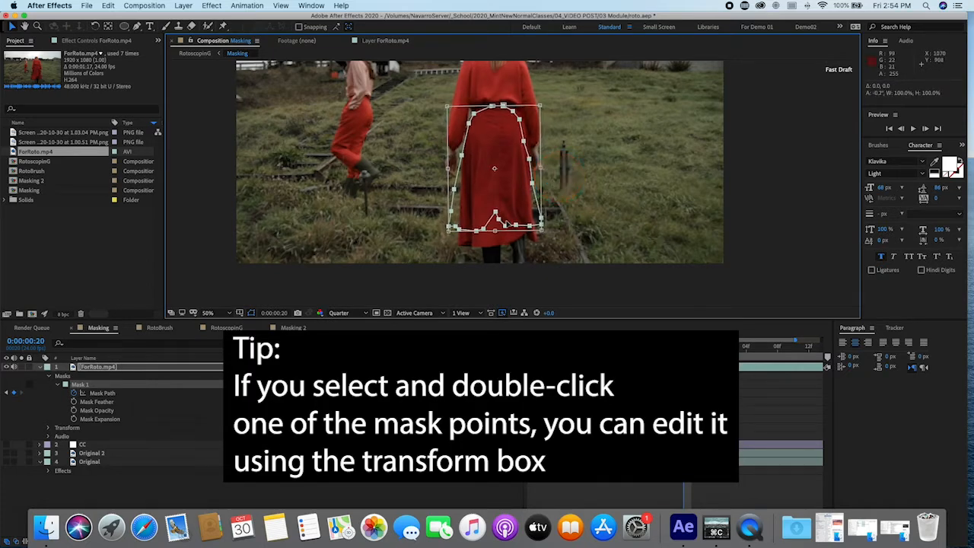
{"action": "left_click", "coordinate": [495, 228]}
{"action": "left_click", "coordinate": [615, 429]}
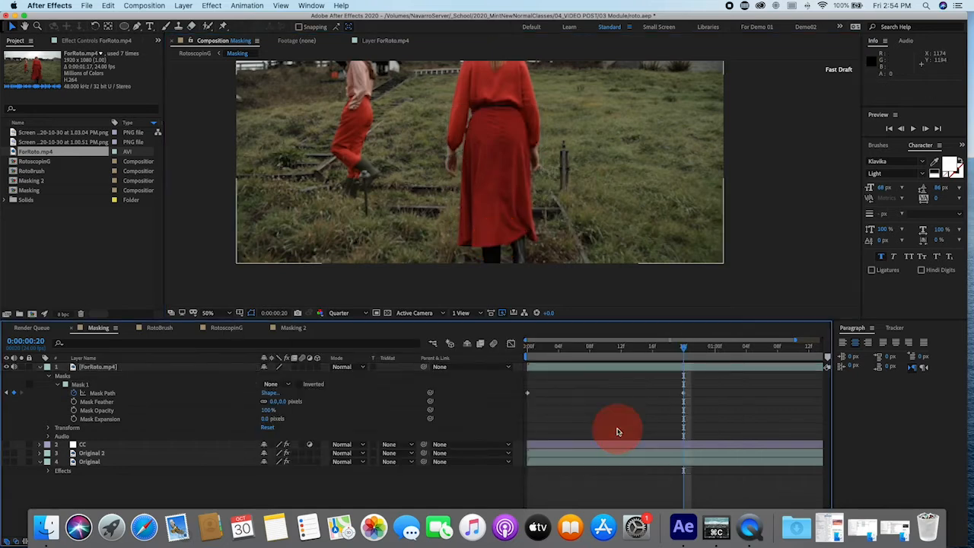
Select only the mask's hem points and use Free Transform to rotate them about -4°, scale them down and move them onto the skirt's hem
{"action": "left_click", "coordinate": [683, 395]}
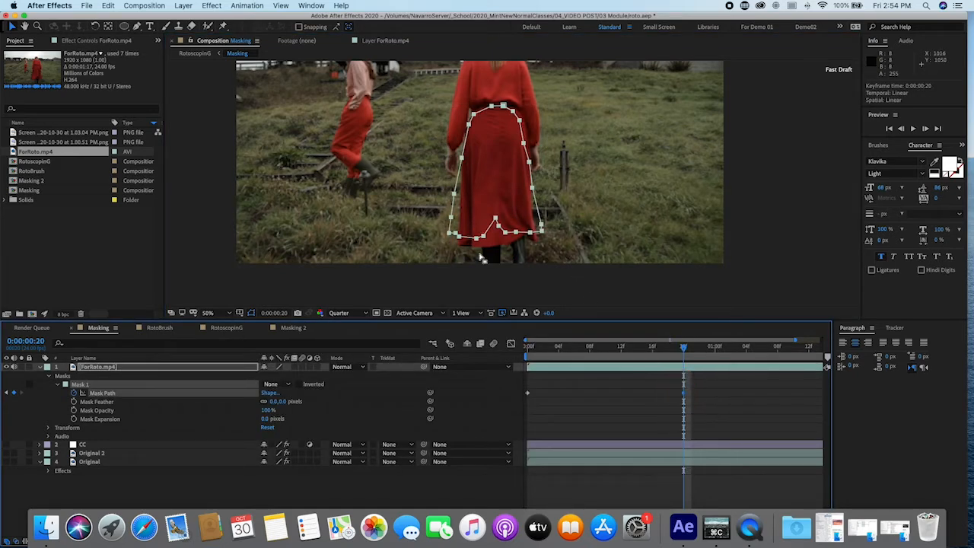
{"action": "left_click_drag", "start_coordinate": [440, 242], "coordinate": [570, 212]}
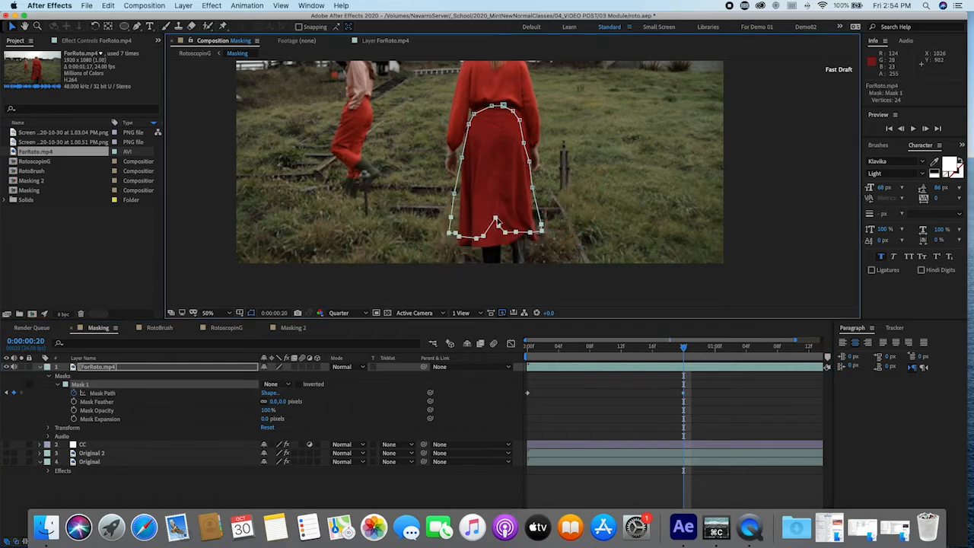
{"action": "key", "text": "super+t"}
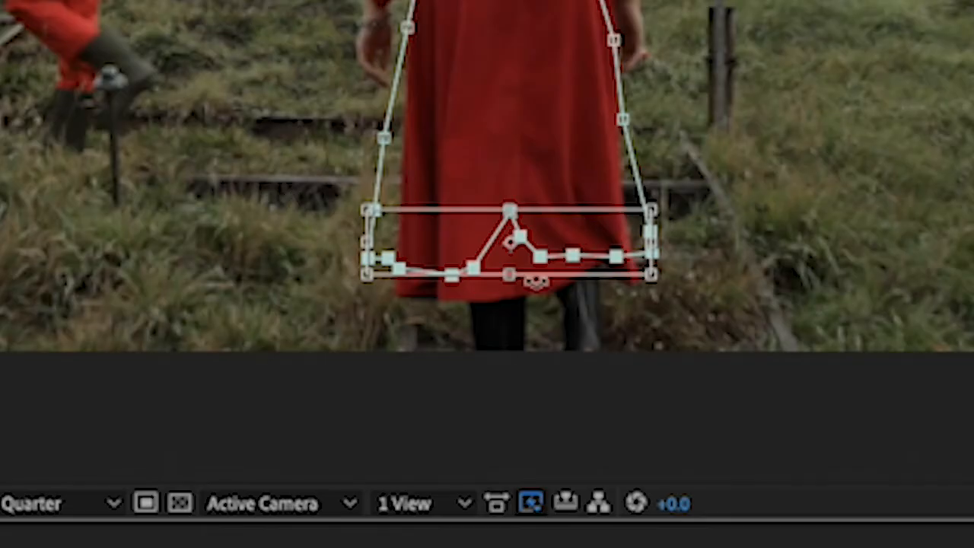
{"action": "left_click_drag", "start_coordinate": [571, 248], "coordinate": [598, 254]}
{"action": "left_click_drag", "start_coordinate": [740, 210], "coordinate": [739, 196]}
{"action": "left_click_drag", "start_coordinate": [664, 210], "coordinate": [644, 224]}
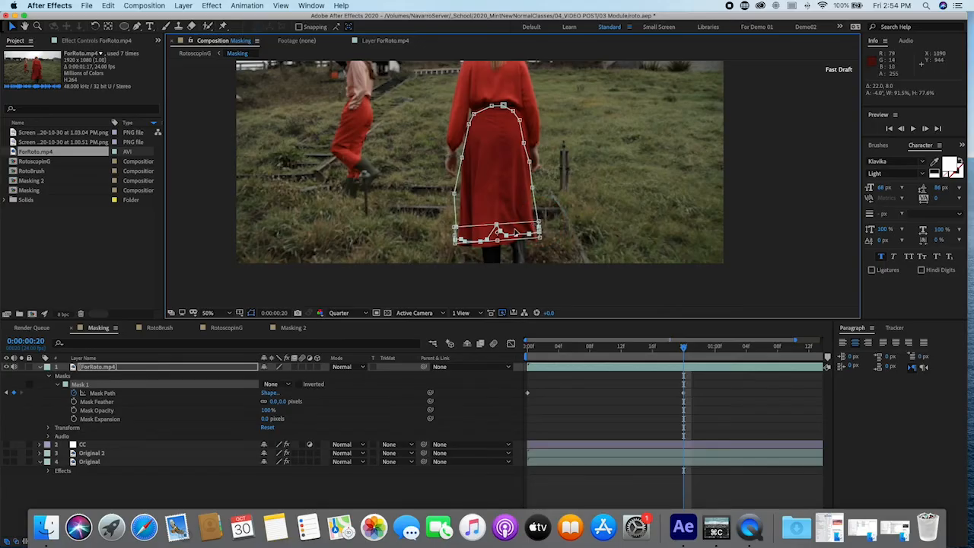
{"action": "left_click_drag", "start_coordinate": [515, 232], "coordinate": [523, 231]}
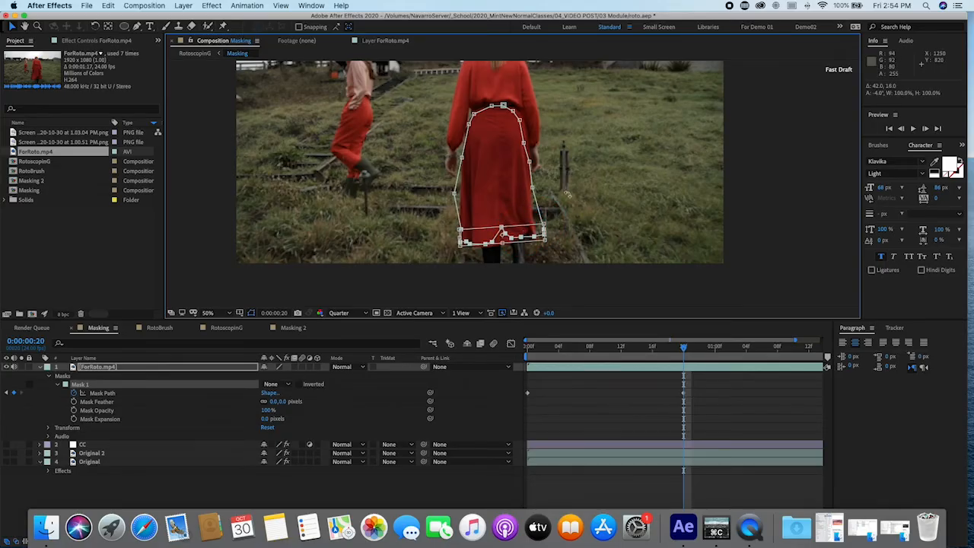
{"action": "left_click", "coordinate": [626, 401]}
Pull the mask points along the skirt's left edge inward to match its outline at 0:00:00:20
{"action": "left_click", "coordinate": [644, 371]}
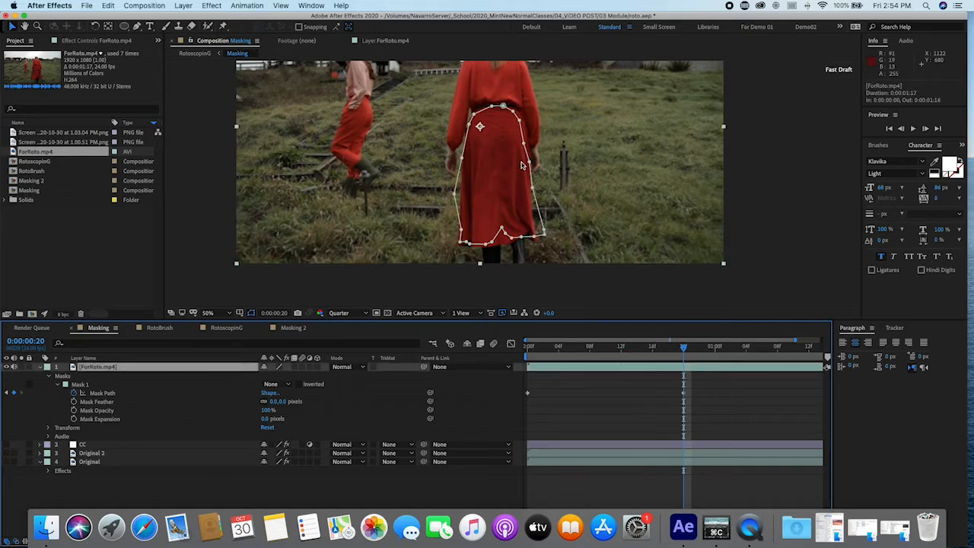
{"action": "key", "text": "period"}
{"action": "key", "text": "space"}
{"action": "mouse_move", "coordinate": [506, 170]}
{"action": "left_mouse_down"}
{"action": "mouse_move", "coordinate": [522, 221]}
{"action": "mouse_move", "coordinate": [517, 166]}
{"action": "left_mouse_up"}
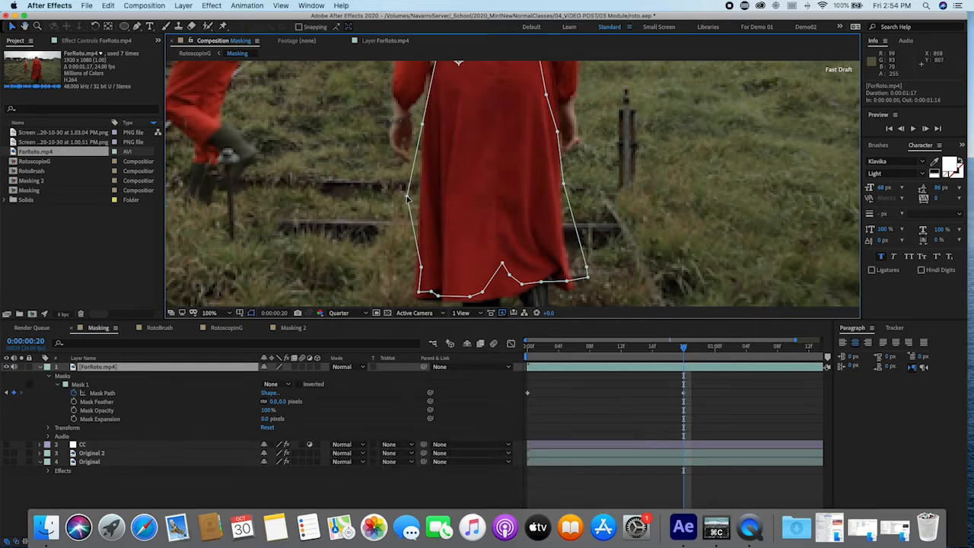
{"action": "left_click_drag", "start_coordinate": [408, 196], "coordinate": [423, 200]}
{"action": "left_click_drag", "start_coordinate": [423, 124], "coordinate": [425, 124]}
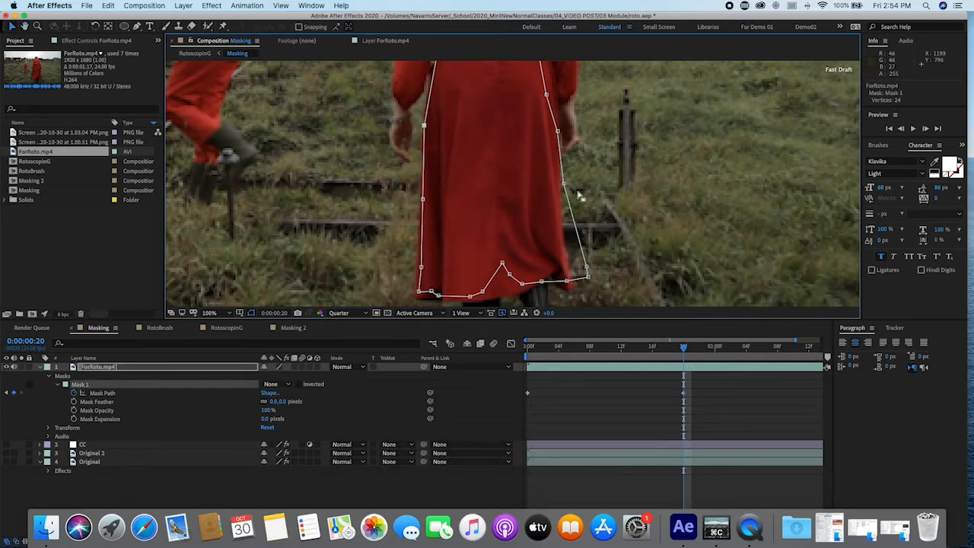
Reposition the mask points on the skirt's right edge, hem corners, hem notch and waist to match its outline at 0:00:00:20
{"action": "left_click_drag", "start_coordinate": [565, 183], "coordinate": [561, 185]}
{"action": "mouse_move", "coordinate": [567, 281]}
{"action": "left_mouse_down"}
{"action": "mouse_move", "coordinate": [550, 282]}
{"action": "mouse_move", "coordinate": [571, 272]}
{"action": "left_mouse_up"}
{"action": "left_click_drag", "start_coordinate": [588, 277], "coordinate": [571, 287]}
{"action": "left_click_drag", "start_coordinate": [561, 187], "coordinate": [560, 190]}
{"action": "left_click_drag", "start_coordinate": [419, 292], "coordinate": [415, 294]}
{"action": "key", "text": "comma"}
{"action": "left_click", "coordinate": [506, 235]}
{"action": "left_click", "coordinate": [528, 113]}
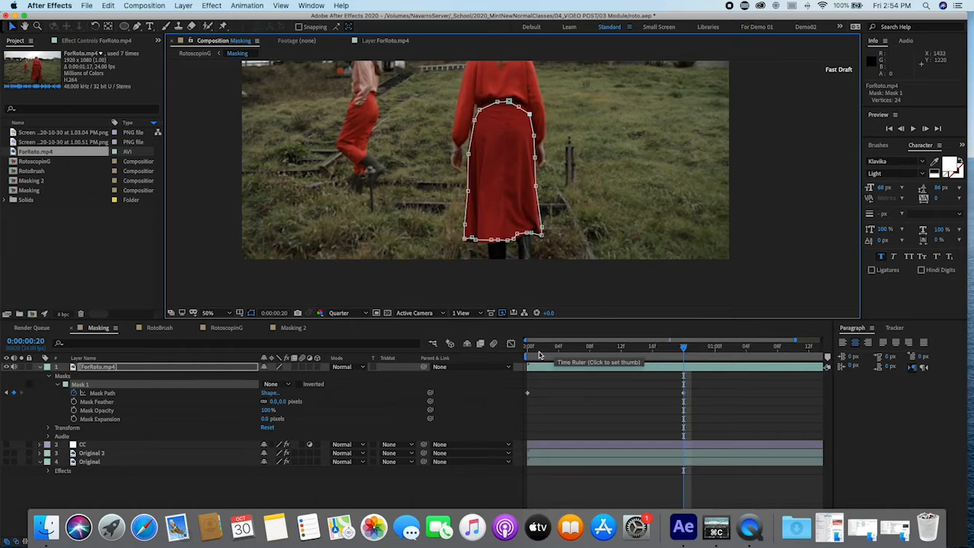
At 0:00:01:16, move Mask 1 onto the skirt with its transform box to keyframe the end position
{"action": "left_click", "coordinate": [666, 350]}
{"action": "left_click_drag", "start_coordinate": [669, 349], "coordinate": [686, 352]}
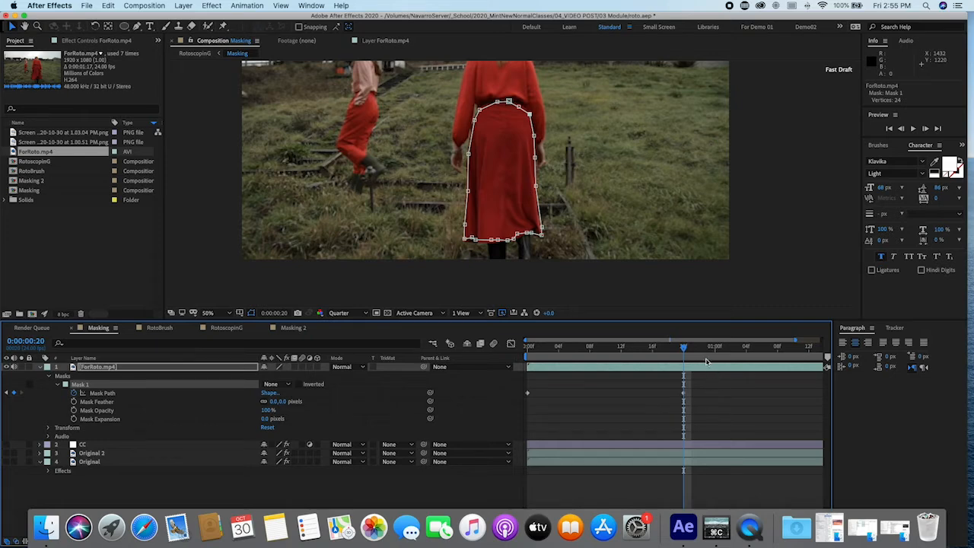
{"action": "key", "text": "minus"}
{"action": "key", "text": "minus"}
{"action": "left_click_drag", "start_coordinate": [688, 352], "coordinate": [836, 358]}
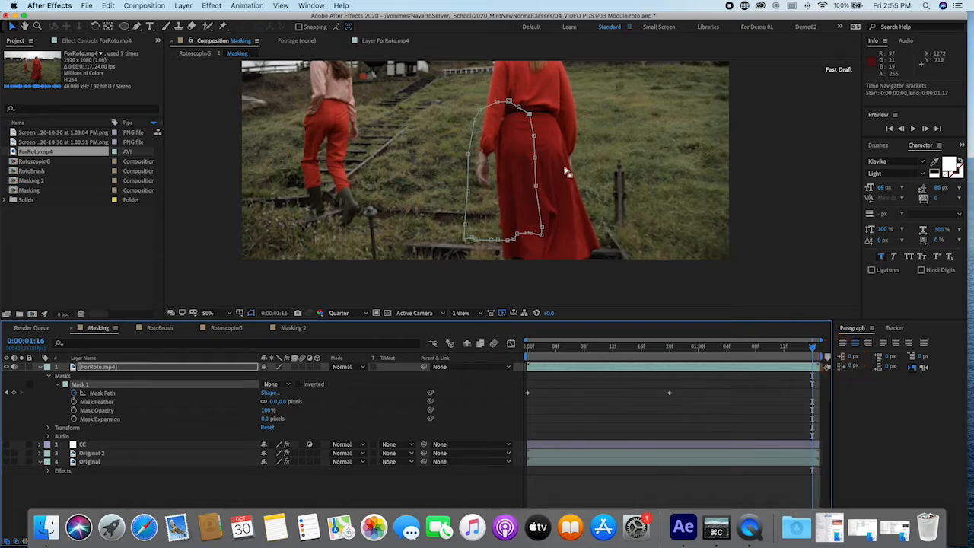
{"action": "key", "text": "comma"}
{"action": "double_click", "coordinate": [524, 178]}
{"action": "left_click_drag", "start_coordinate": [513, 167], "coordinate": [535, 171]}
{"action": "left_click_drag", "start_coordinate": [551, 217], "coordinate": [556, 214]}
Refine the mask's placement at 0:00:01:16 and enlarge its transform box to match the skirt's size
{"action": "key", "text": "period"}
{"action": "mouse_move", "coordinate": [547, 176]}
{"action": "left_mouse_down"}
{"action": "mouse_move", "coordinate": [545, 155]}
{"action": "mouse_move", "coordinate": [542, 163]}
{"action": "left_mouse_up"}
{"action": "left_click_drag", "start_coordinate": [584, 245], "coordinate": [594, 258]}
{"action": "left_click", "coordinate": [783, 383]}
{"action": "left_click", "coordinate": [778, 366]}
Adjust the mask points along the skirt's right edge and move the hem points down to the frame's lower border
{"action": "left_click_drag", "start_coordinate": [570, 144], "coordinate": [570, 168]}
{"action": "left_click_drag", "start_coordinate": [578, 198], "coordinate": [580, 198]}
{"action": "left_click_drag", "start_coordinate": [594, 252], "coordinate": [580, 231]}
{"action": "key", "text": "space"}
{"action": "left_click_drag", "start_coordinate": [573, 220], "coordinate": [573, 234]}
{"action": "left_click_drag", "start_coordinate": [564, 223], "coordinate": [567, 236]}
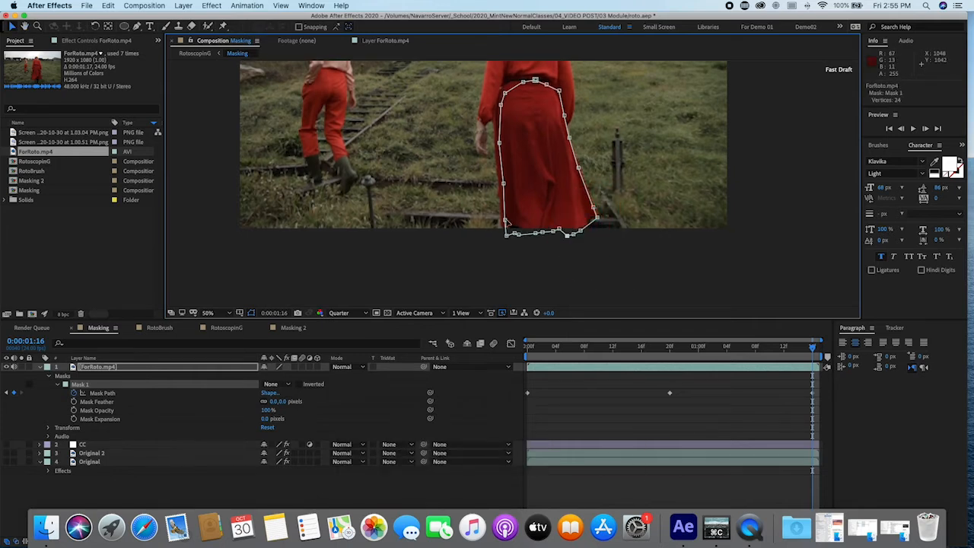
Move the mask points along the skirt's left edge outward and raise the left waist point to fit the outline
{"action": "left_click_drag", "start_coordinate": [505, 220], "coordinate": [500, 221]}
{"action": "left_click_drag", "start_coordinate": [504, 183], "coordinate": [499, 181]}
{"action": "left_click_drag", "start_coordinate": [499, 143], "coordinate": [496, 142]}
{"action": "left_click_drag", "start_coordinate": [508, 94], "coordinate": [513, 84]}
{"action": "key", "text": "super+z"}
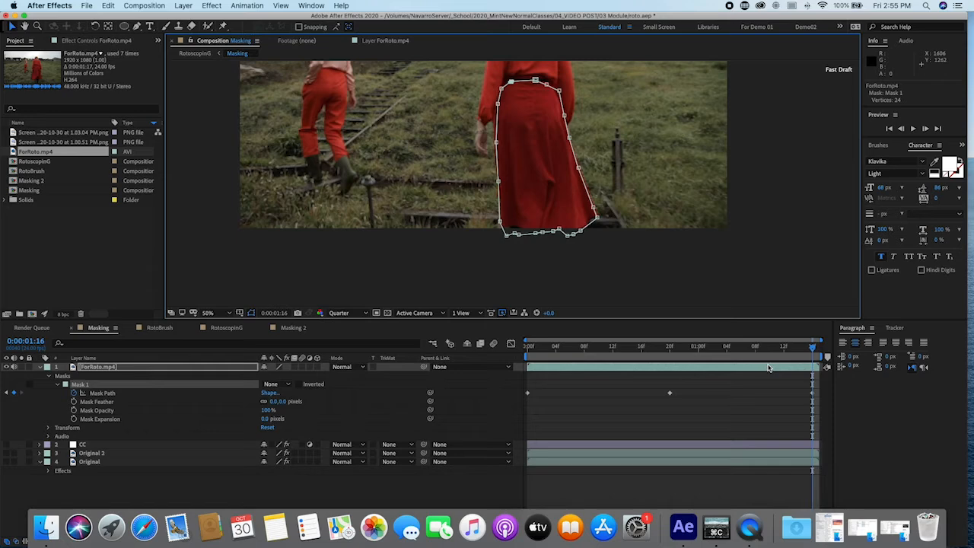
Scrub through the shot to check how Mask 1 follows the skirt between its keyframes
{"action": "mouse_move", "coordinate": [681, 348]}
{"action": "left_mouse_down"}
{"action": "mouse_move", "coordinate": [522, 348]}
{"action": "mouse_move", "coordinate": [842, 379]}
{"action": "left_mouse_up"}
{"action": "key", "text": "space"}
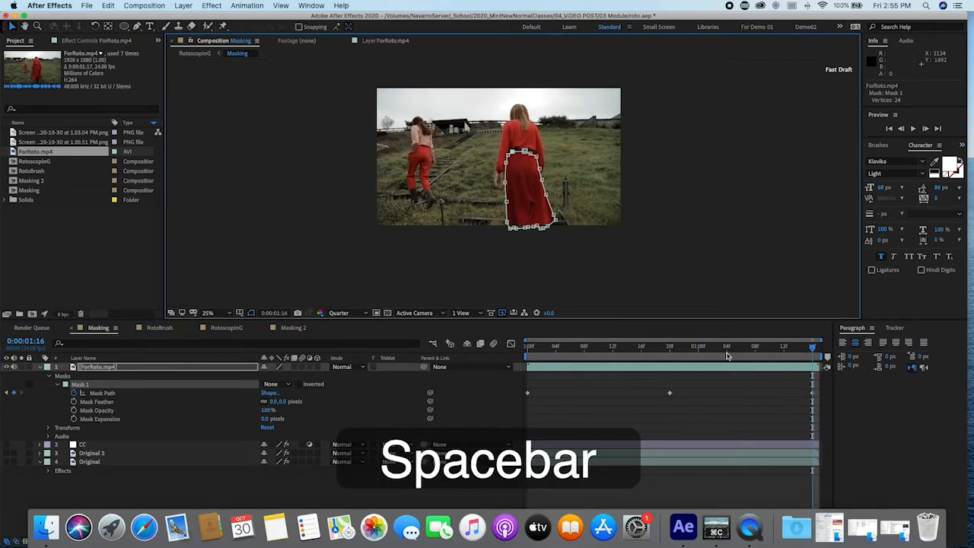
Scrub through the shot and check how far Mask 1 drifts from the skirt between its Mask Path keyframes
{"action": "left_click_drag", "start_coordinate": [757, 351], "coordinate": [526, 370]}
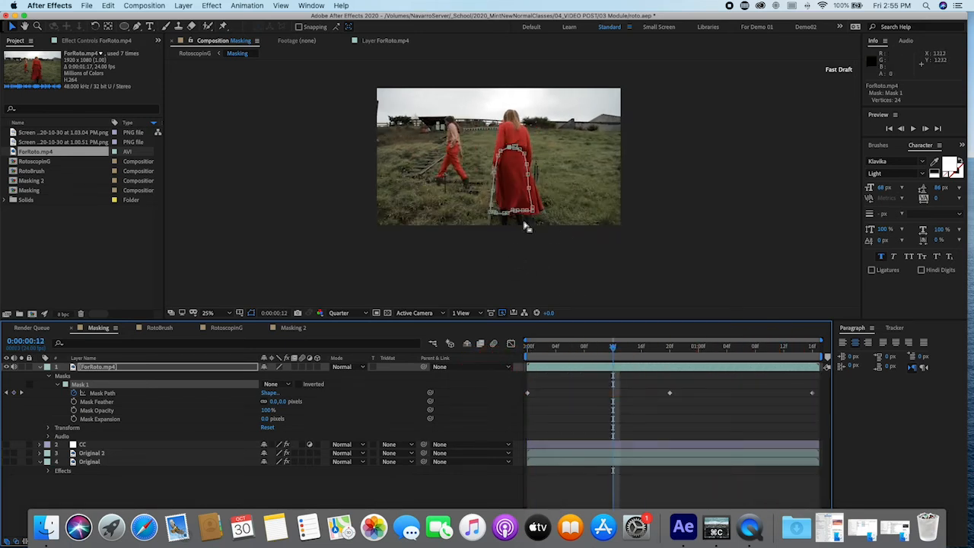
{"action": "left_click_drag", "start_coordinate": [603, 349], "coordinate": [590, 355]}
{"action": "left_click", "coordinate": [763, 361]}
{"action": "left_click_drag", "start_coordinate": [763, 361], "coordinate": [774, 363]}
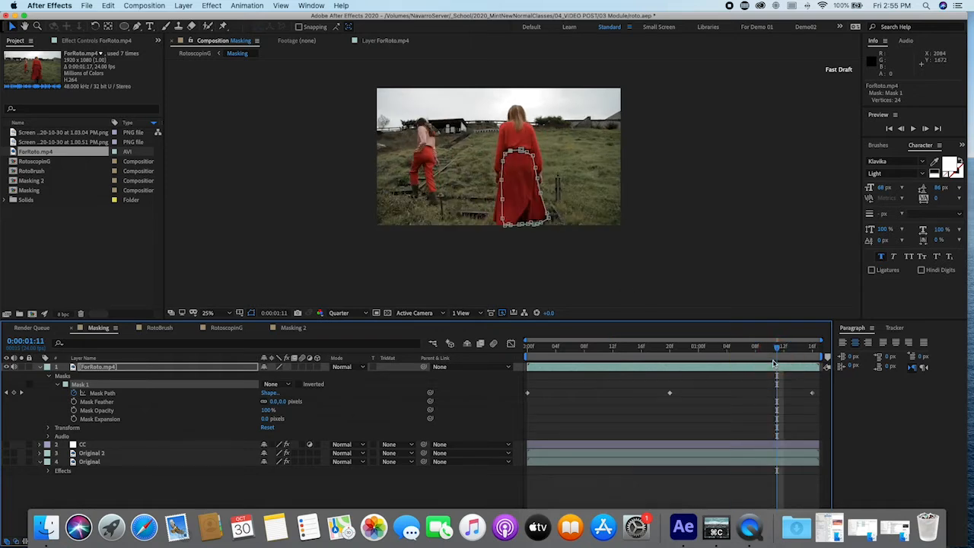
{"action": "left_click_drag", "start_coordinate": [745, 349], "coordinate": [727, 376]}
{"action": "left_click_drag", "start_coordinate": [550, 384], "coordinate": [513, 401]}
{"action": "left_click_drag", "start_coordinate": [646, 384], "coordinate": [690, 413]}
{"action": "left_click_drag", "start_coordinate": [761, 380], "coordinate": [823, 417]}
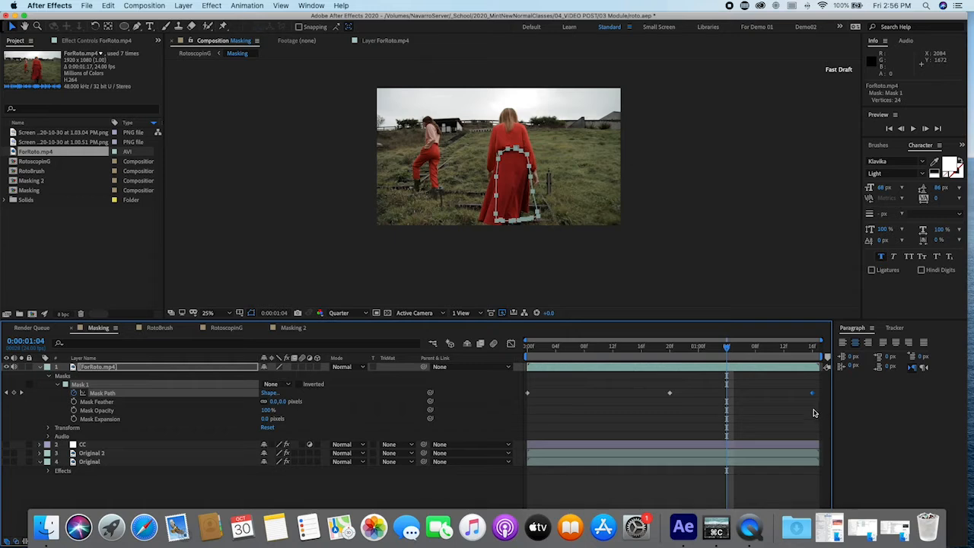
{"action": "left_click_drag", "start_coordinate": [739, 354], "coordinate": [756, 354]}
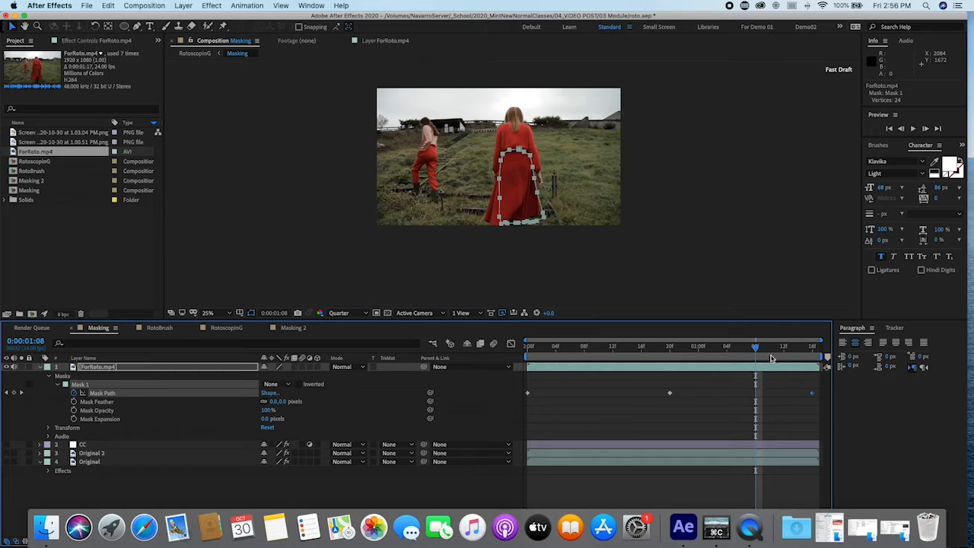
{"action": "left_click", "coordinate": [814, 349]}
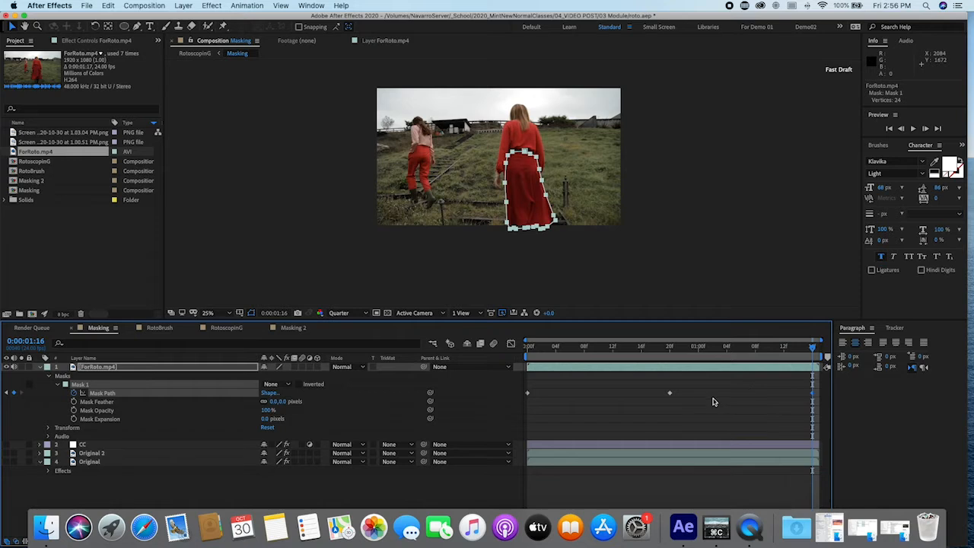
{"action": "left_click_drag", "start_coordinate": [562, 350], "coordinate": [512, 416]}
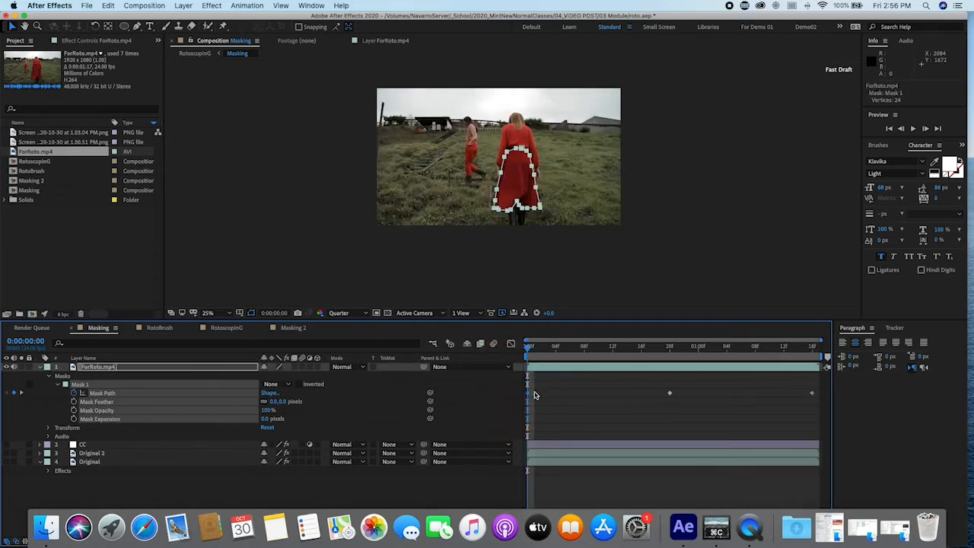
At 0:00:00:09, reposition and transform the whole of Mask 1 so it lies over the skirt
{"action": "left_click", "coordinate": [659, 381]}
{"action": "left_click_drag", "start_coordinate": [659, 348], "coordinate": [592, 347]}
{"action": "scroll", "coordinate": [532, 197], "scroll_direction": "up", "scroll_amount": 2}
{"action": "double_click", "coordinate": [533, 196]}
{"action": "left_click_drag", "start_coordinate": [515, 188], "coordinate": [525, 185]}
{"action": "left_click_drag", "start_coordinate": [587, 167], "coordinate": [586, 155]}
{"action": "left_click_drag", "start_coordinate": [521, 185], "coordinate": [548, 188]}
{"action": "left_click", "coordinate": [612, 369]}
Adjust the mask points along the skirt's hem and left edge to fit its outline at 0:00:00:09
{"action": "left_click_drag", "start_coordinate": [555, 223], "coordinate": [563, 220]}
{"action": "left_click_drag", "start_coordinate": [556, 228], "coordinate": [564, 232]}
{"action": "mouse_move", "coordinate": [545, 229]}
{"action": "left_mouse_down"}
{"action": "mouse_move", "coordinate": [559, 236]}
{"action": "mouse_move", "coordinate": [547, 240]}
{"action": "left_mouse_up"}
{"action": "mouse_move", "coordinate": [526, 231]}
{"action": "left_mouse_down"}
{"action": "mouse_move", "coordinate": [533, 238]}
{"action": "mouse_move", "coordinate": [523, 237]}
{"action": "left_mouse_up"}
{"action": "left_click_drag", "start_coordinate": [516, 228], "coordinate": [515, 234]}
{"action": "left_click_drag", "start_coordinate": [471, 198], "coordinate": [470, 162]}
{"action": "left_click_drag", "start_coordinate": [471, 226], "coordinate": [468, 223]}
{"action": "mouse_move", "coordinate": [472, 240]}
{"action": "left_mouse_down"}
{"action": "mouse_move", "coordinate": [479, 228]}
{"action": "mouse_move", "coordinate": [485, 234]}
{"action": "left_mouse_up"}
{"action": "left_click_drag", "start_coordinate": [483, 241], "coordinate": [516, 237]}
Compare the Mask Path keyframes at 0:00:00:00 and 0:00:00:09 to locate the midpoint between them
{"action": "left_click", "coordinate": [588, 392]}
{"action": "left_click", "coordinate": [525, 394]}
{"action": "left_click", "coordinate": [558, 351]}
{"action": "double_click", "coordinate": [524, 188]}
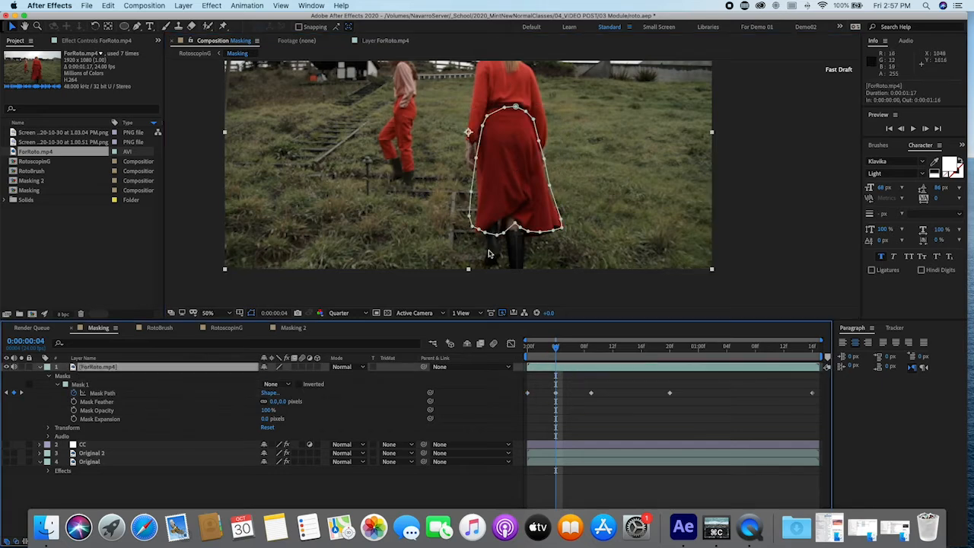
{"action": "left_click", "coordinate": [516, 239]}
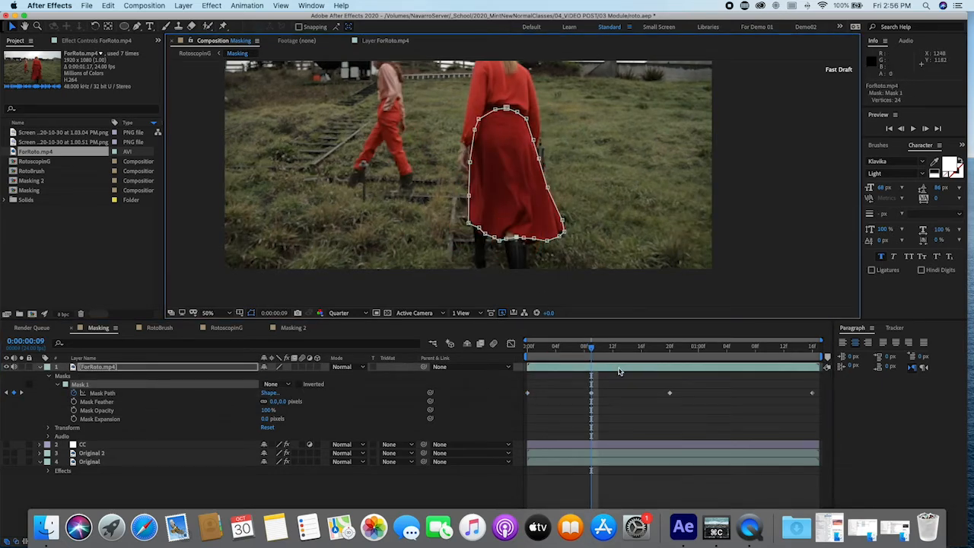
{"action": "left_click", "coordinate": [591, 394]}
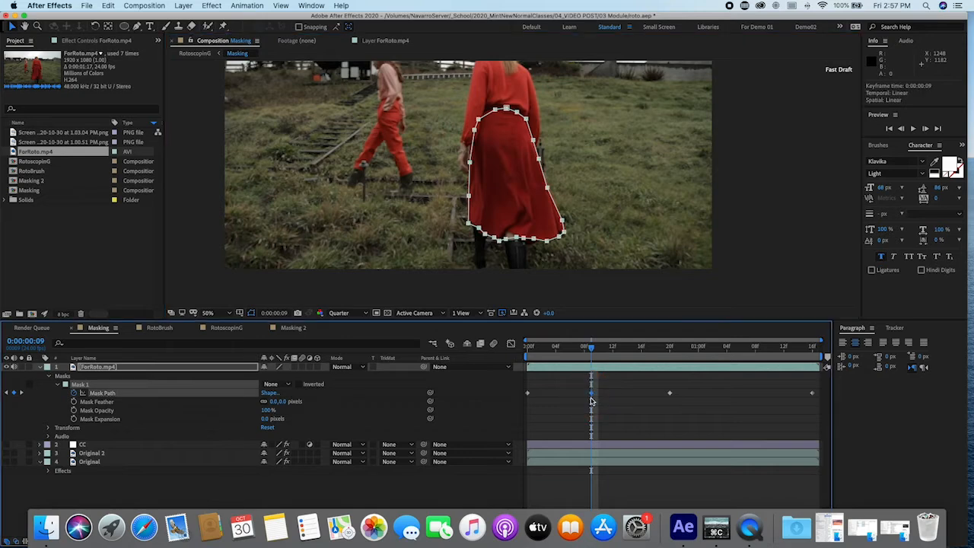
{"action": "left_click", "coordinate": [529, 393]}
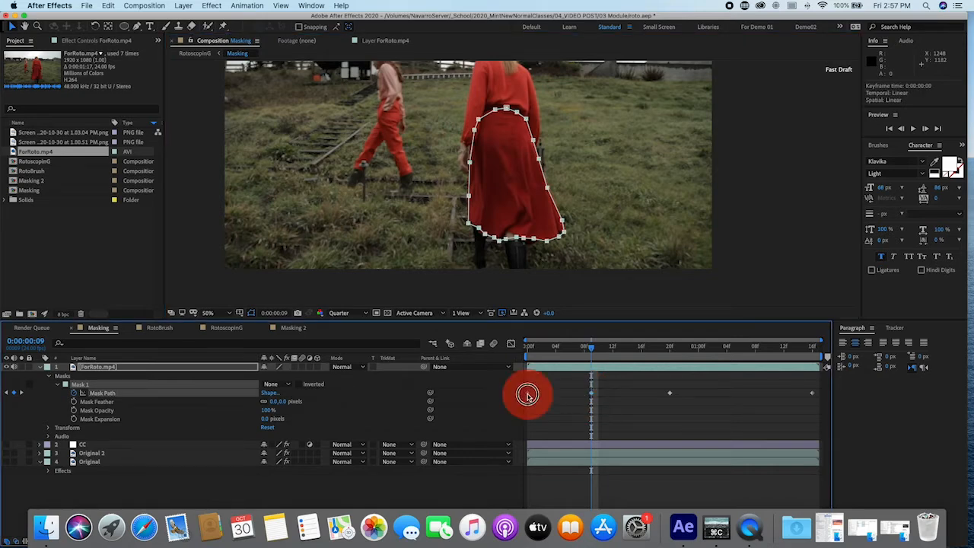
At 0:00:00:04, move the whole of Mask 1 over the skirt
{"action": "left_click", "coordinate": [555, 352]}
{"action": "double_click", "coordinate": [465, 195]}
{"action": "left_click_drag", "start_coordinate": [520, 189], "coordinate": [480, 190]}
{"action": "left_click", "coordinate": [570, 384]}
{"action": "left_click", "coordinate": [570, 367]}
Refine the mask points along the hem, left edge, waist and right edge to match the skirt at 0:00:00:04
{"action": "left_click_drag", "start_coordinate": [471, 216], "coordinate": [493, 227]}
{"action": "mouse_move", "coordinate": [504, 233]}
{"action": "left_mouse_down"}
{"action": "mouse_move", "coordinate": [500, 219]}
{"action": "mouse_move", "coordinate": [516, 221]}
{"action": "left_mouse_up"}
{"action": "left_click_drag", "start_coordinate": [477, 157], "coordinate": [480, 158]}
{"action": "left_click_drag", "start_coordinate": [487, 116], "coordinate": [487, 112]}
{"action": "left_click_drag", "start_coordinate": [516, 106], "coordinate": [532, 121]}
{"action": "left_click_drag", "start_coordinate": [539, 141], "coordinate": [537, 143]}
{"action": "left_click_drag", "start_coordinate": [544, 159], "coordinate": [548, 186]}
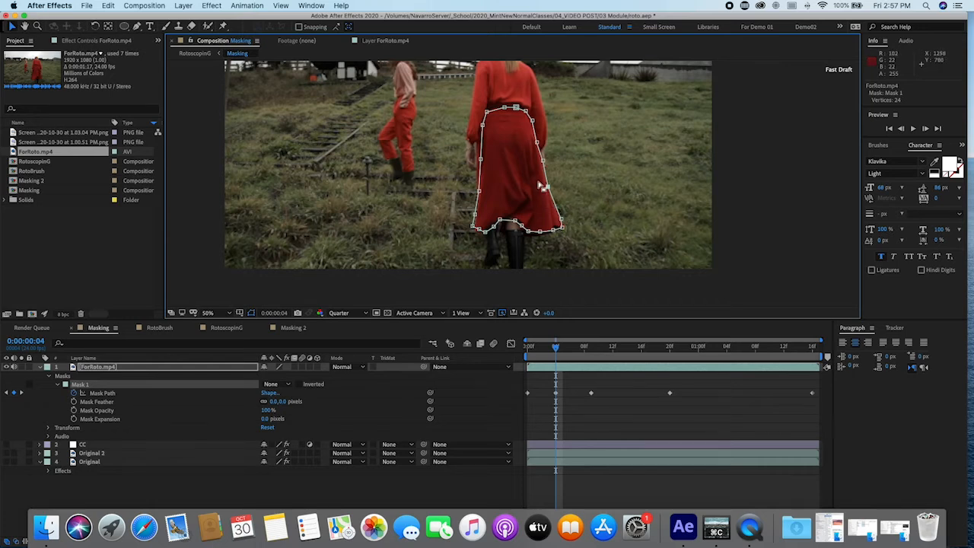
{"action": "left_click", "coordinate": [756, 172]}
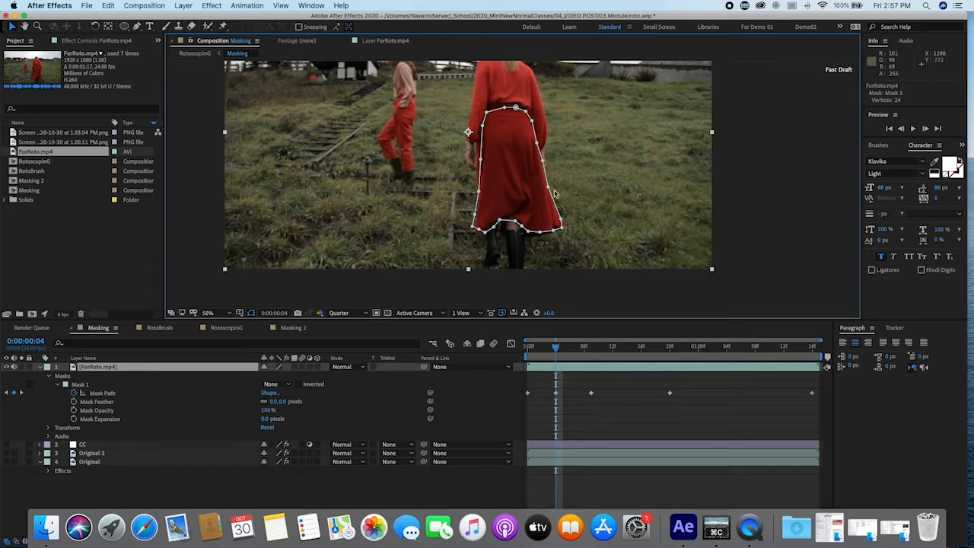
At 0:00:00:14, adjust the mask points on the skirt's right edge and lower right hem corner
{"action": "left_click_drag", "start_coordinate": [555, 348], "coordinate": [627, 353]}
{"action": "left_click_drag", "start_coordinate": [590, 384], "coordinate": [680, 401]}
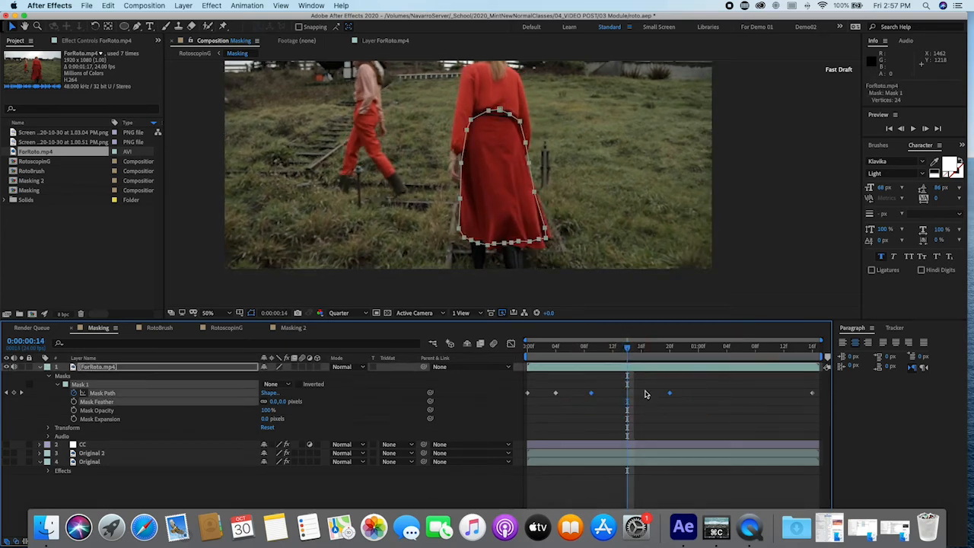
{"action": "left_click_drag", "start_coordinate": [529, 162], "coordinate": [526, 161]}
{"action": "left_click_drag", "start_coordinate": [545, 227], "coordinate": [549, 228]}
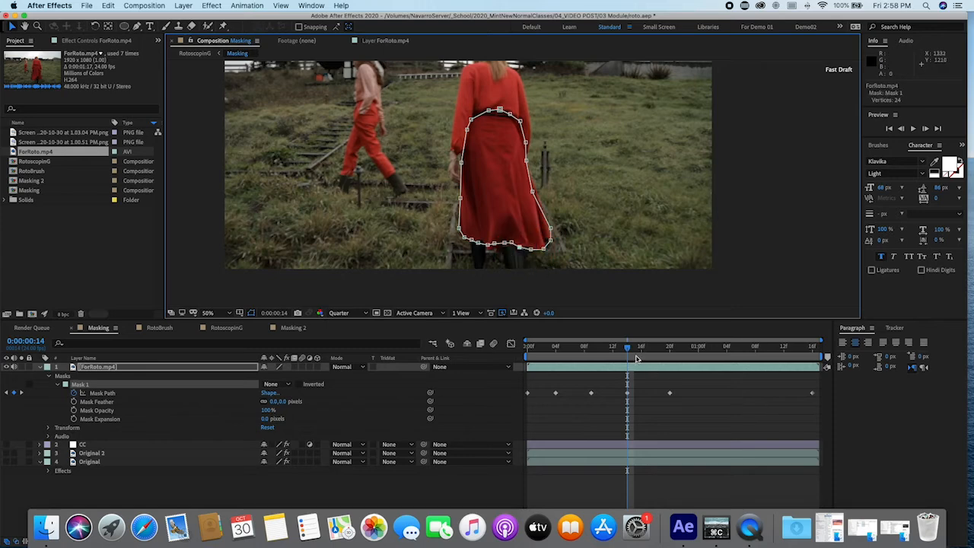
At 0:00:01:06, reposition and transform the whole of Mask 1 to follow the skirt's swing to the left
{"action": "left_click_drag", "start_coordinate": [632, 352], "coordinate": [741, 357]}
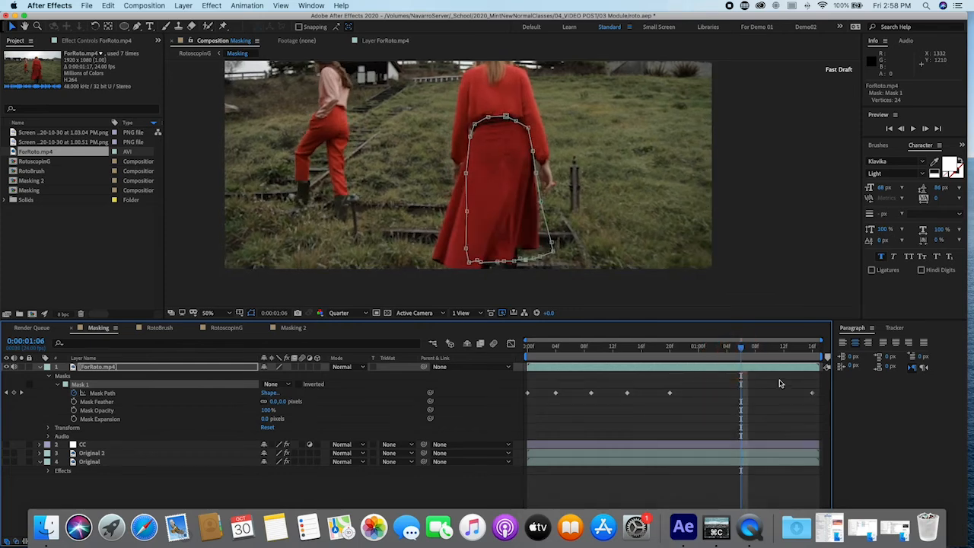
{"action": "key", "text": "space"}
{"action": "left_click_drag", "start_coordinate": [431, 199], "coordinate": [651, 268]}
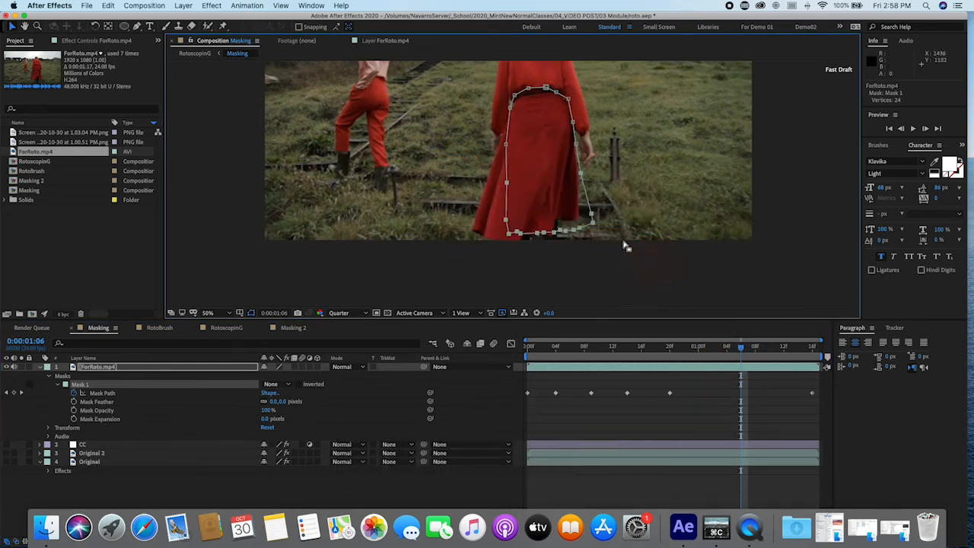
{"action": "double_click", "coordinate": [592, 216]}
{"action": "left_click_drag", "start_coordinate": [577, 207], "coordinate": [555, 207]}
{"action": "mouse_move", "coordinate": [587, 170]}
{"action": "left_mouse_down"}
{"action": "mouse_move", "coordinate": [578, 186]}
{"action": "mouse_move", "coordinate": [586, 178]}
{"action": "left_mouse_up"}
{"action": "left_click_drag", "start_coordinate": [563, 237], "coordinate": [537, 177]}
{"action": "left_click_drag", "start_coordinate": [613, 178], "coordinate": [578, 182]}
{"action": "left_click", "coordinate": [631, 418]}
{"action": "left_click", "coordinate": [624, 367]}
Adjust the mask's hem points and upper left edge point to fit the skirt at 0:00:01:06
{"action": "left_click_drag", "start_coordinate": [566, 232], "coordinate": [576, 218]}
{"action": "mouse_move", "coordinate": [565, 244]}
{"action": "left_mouse_down"}
{"action": "mouse_move", "coordinate": [558, 220]}
{"action": "mouse_move", "coordinate": [555, 237]}
{"action": "left_mouse_up"}
{"action": "left_click_drag", "start_coordinate": [543, 246], "coordinate": [537, 234]}
{"action": "left_click_drag", "start_coordinate": [530, 243], "coordinate": [530, 236]}
{"action": "left_click_drag", "start_coordinate": [506, 144], "coordinate": [500, 143]}
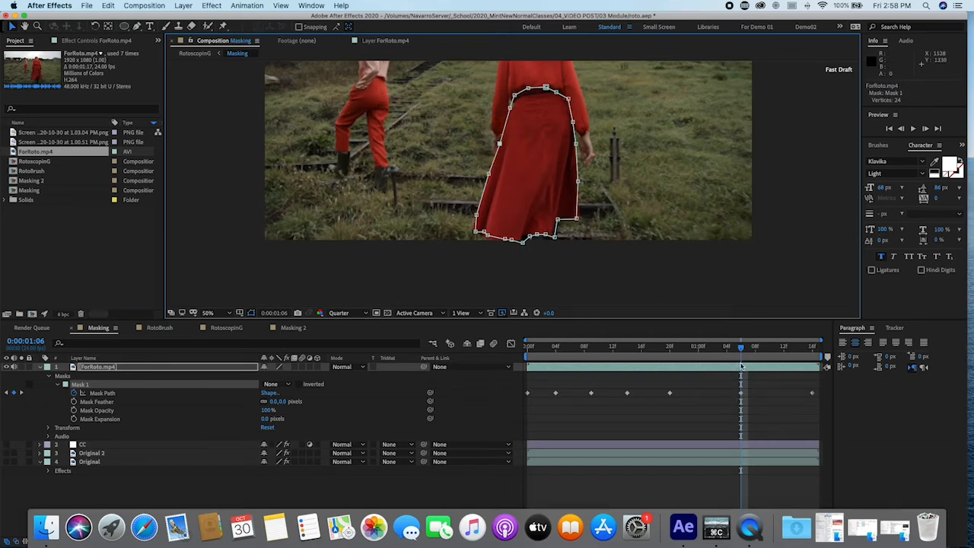
At 0:00:01:01, move the mask points along the skirt's left edge outward and adjust the left hem points
{"action": "left_click", "coordinate": [707, 347]}
{"action": "left_click_drag", "start_coordinate": [496, 140], "coordinate": [487, 135]}
{"action": "left_click_drag", "start_coordinate": [490, 173], "coordinate": [478, 169]}
{"action": "left_click_drag", "start_coordinate": [482, 210], "coordinate": [466, 205]}
{"action": "mouse_move", "coordinate": [481, 225]}
{"action": "left_mouse_down"}
{"action": "mouse_move", "coordinate": [466, 226]}
{"action": "mouse_move", "coordinate": [485, 228]}
{"action": "left_mouse_up"}
{"action": "left_click_drag", "start_coordinate": [492, 227], "coordinate": [496, 231]}
Fit the mask points along the skirt's right hem and right edge at 0:00:01:01
{"action": "left_click_drag", "start_coordinate": [562, 217], "coordinate": [557, 216]}
{"action": "left_click_drag", "start_coordinate": [533, 228], "coordinate": [560, 206]}
{"action": "left_click_drag", "start_coordinate": [568, 174], "coordinate": [555, 181]}
{"action": "left_click_drag", "start_coordinate": [567, 141], "coordinate": [556, 155]}
{"action": "left_click_drag", "start_coordinate": [564, 120], "coordinate": [562, 122]}
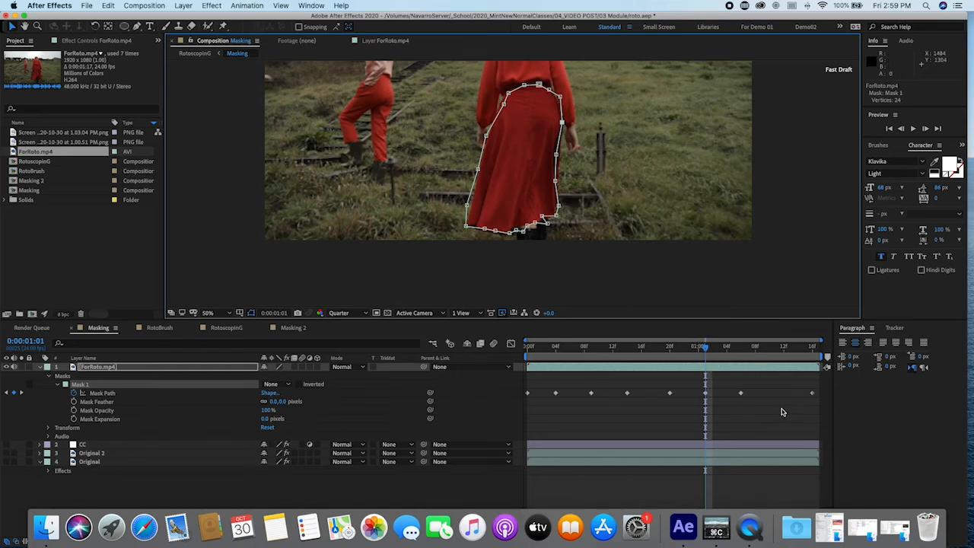
Adjust the mask outline to the skirt at 0:00:01:11, adding another Mask Path keyframe
{"action": "left_click", "coordinate": [776, 348]}
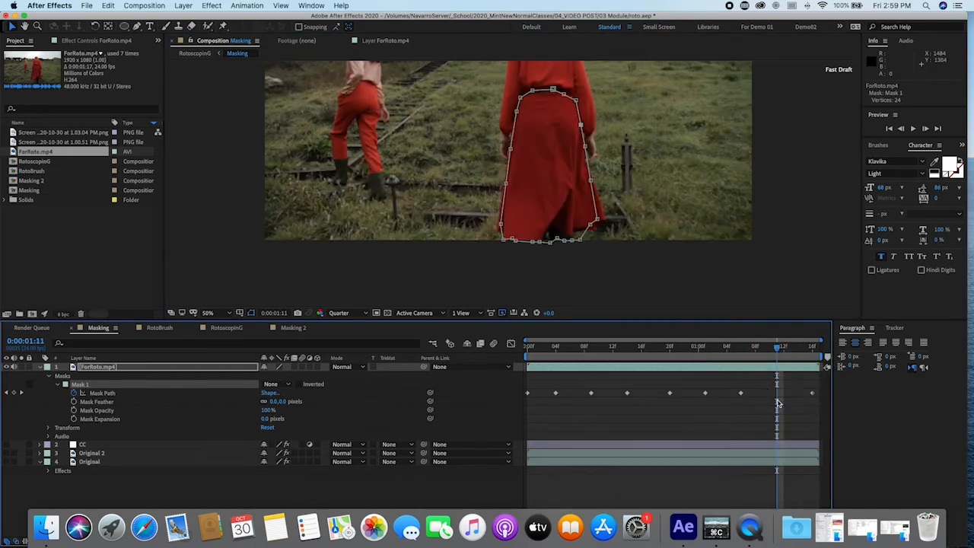
{"action": "left_click", "coordinate": [785, 401]}
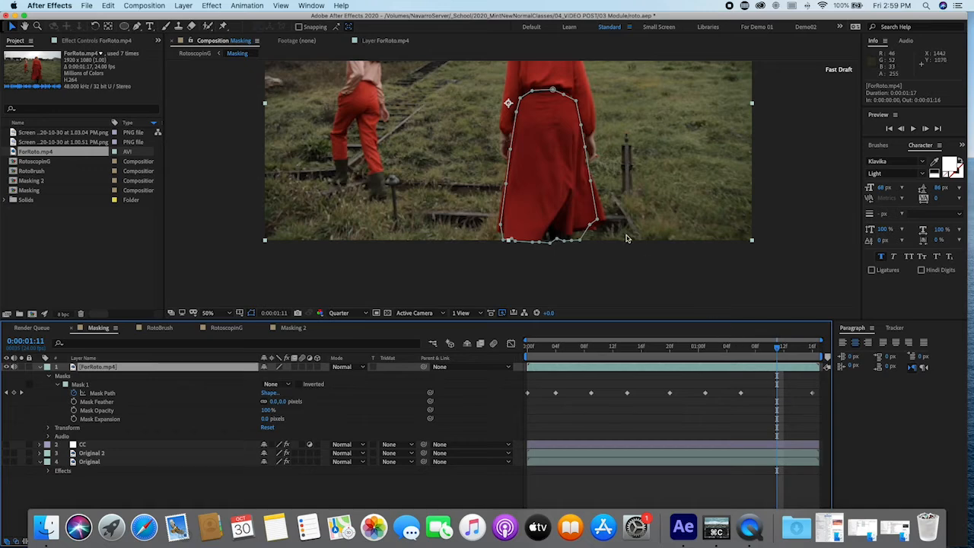
{"action": "key", "text": "comma"}
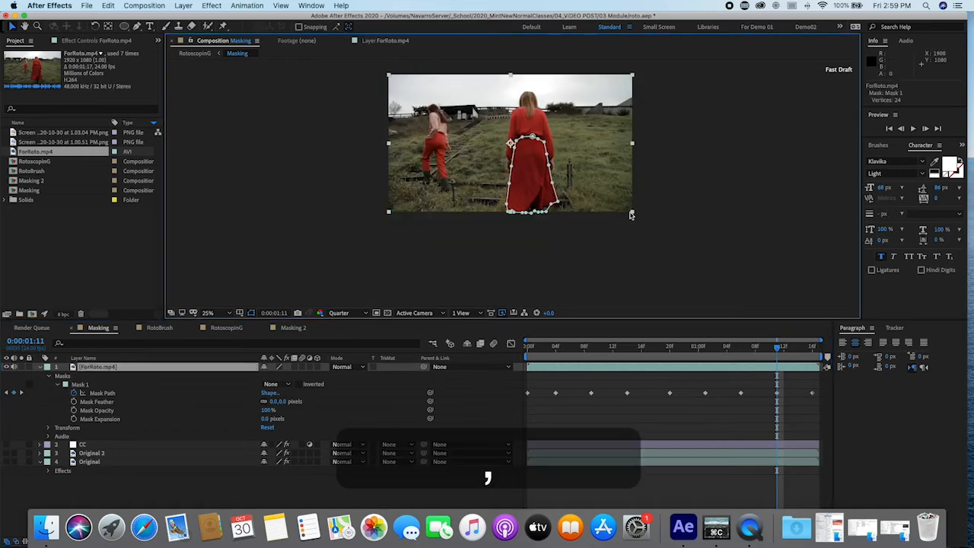
{"action": "key", "text": "space"}
{"action": "left_click_drag", "start_coordinate": [592, 206], "coordinate": [597, 216]}
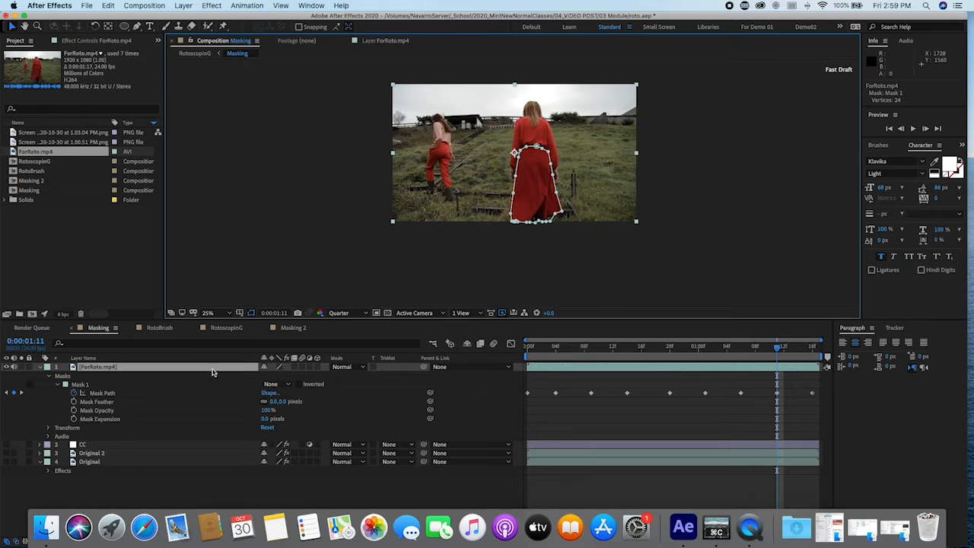
Set Mask 1's mode to Add and scrub back to the first frame
{"action": "left_click", "coordinate": [276, 386]}
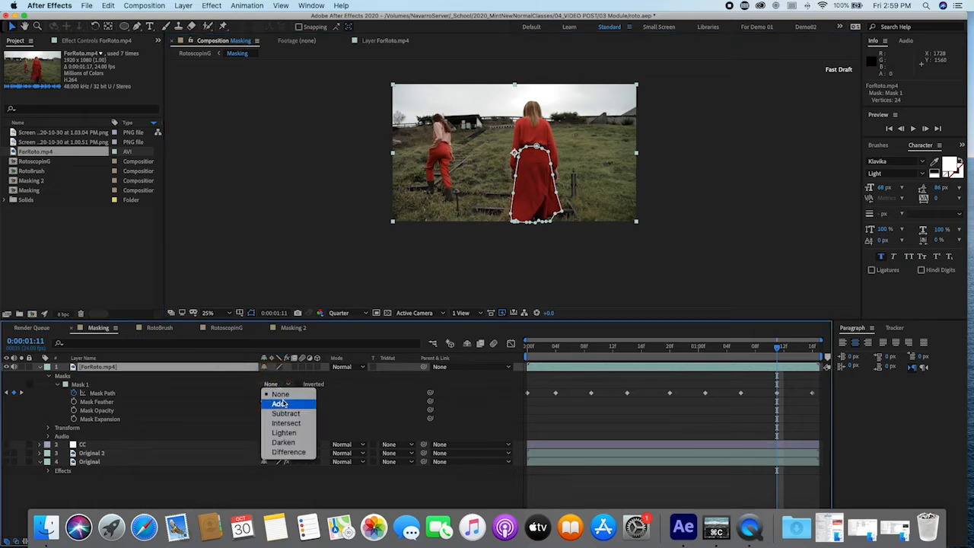
{"action": "left_click", "coordinate": [280, 404]}
{"action": "left_click", "coordinate": [591, 424]}
{"action": "left_click", "coordinate": [563, 351]}
{"action": "left_click_drag", "start_coordinate": [563, 351], "coordinate": [414, 381]}
Add ForRoto.mp4 again as a layer directly beneath the masked layer and bring up the effects and presets list
{"action": "left_click_drag", "start_coordinate": [43, 155], "coordinate": [131, 414]}
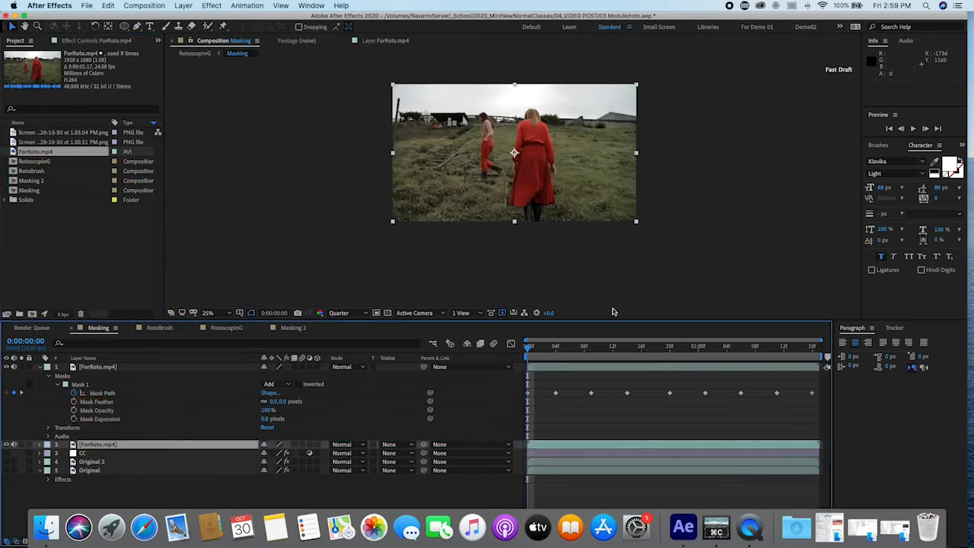
{"action": "left_click", "coordinate": [873, 146]}
{"action": "left_click", "coordinate": [875, 147]}
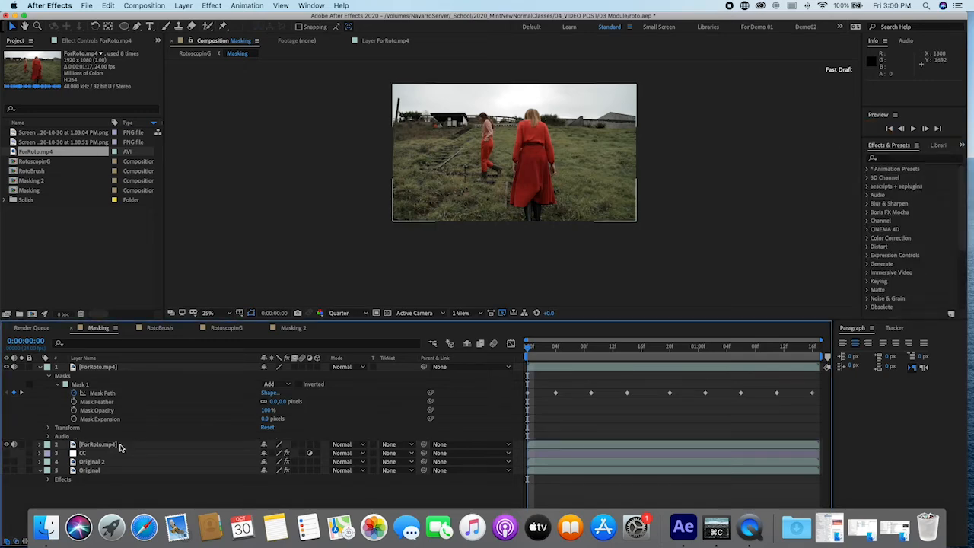
Apply Hue/Saturation to the lower ForRoto.mp4 layer and set its Master Saturation to -100
{"action": "left_click", "coordinate": [114, 446]}
{"action": "left_click", "coordinate": [212, 5]}
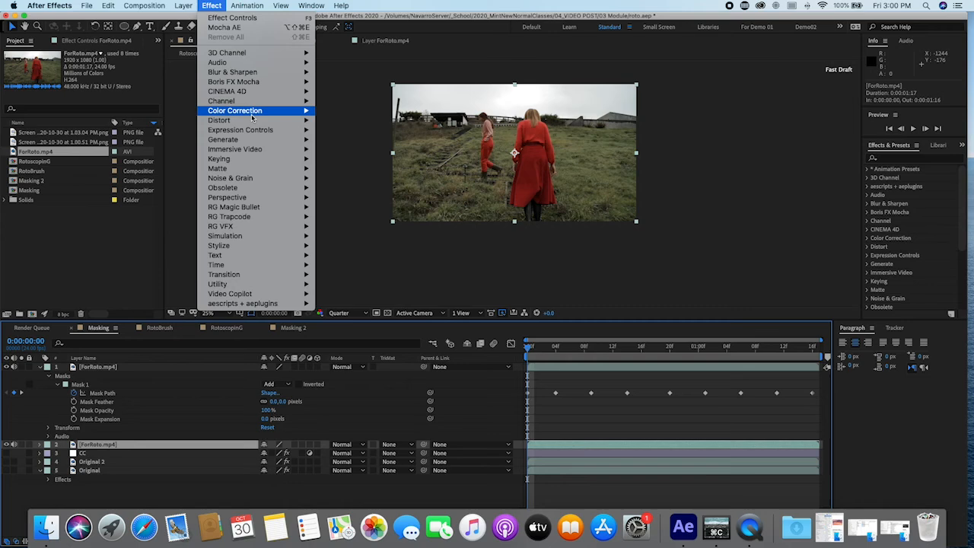
{"action": "mouse_move", "coordinate": [297, 110]}
{"action": "left_click", "coordinate": [382, 325]}
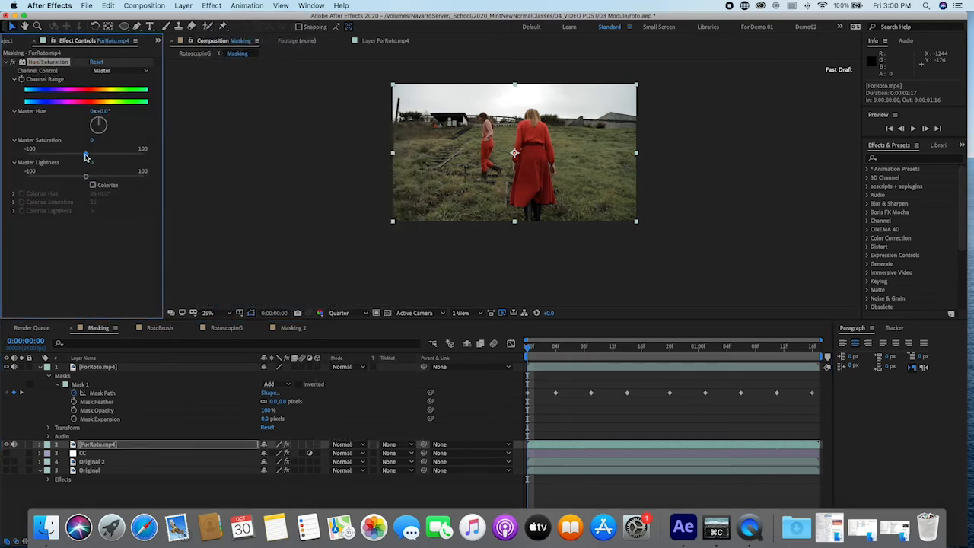
{"action": "left_click_drag", "start_coordinate": [84, 155], "coordinate": [22, 155]}
Collapse the masked layer and solo it briefly to inspect the skirt cutout on its own
{"action": "left_click", "coordinate": [42, 367]}
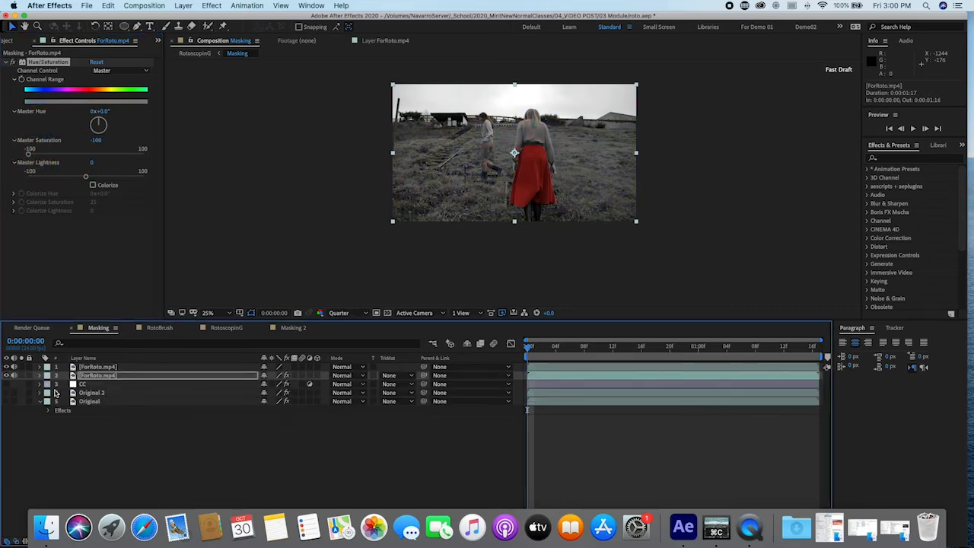
{"action": "left_click", "coordinate": [108, 367]}
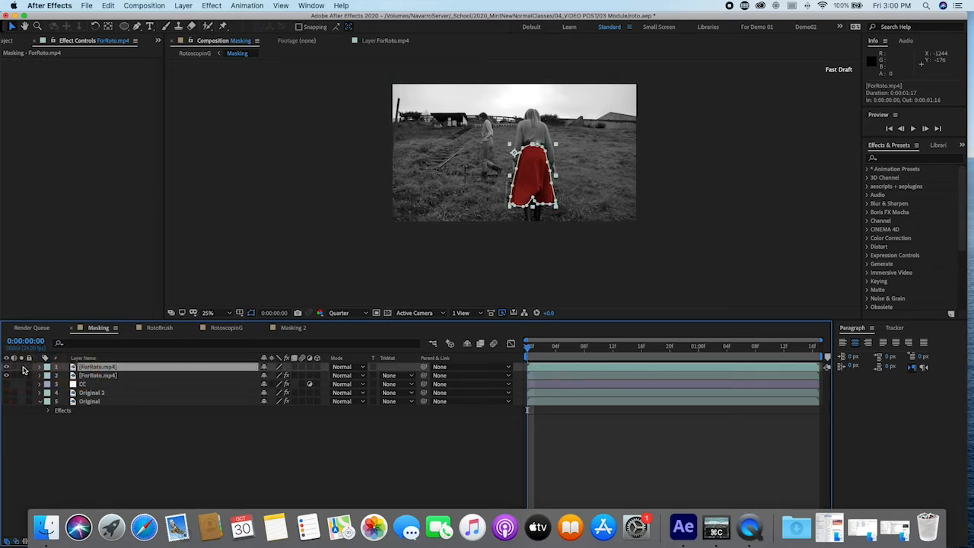
{"action": "left_click", "coordinate": [21, 367]}
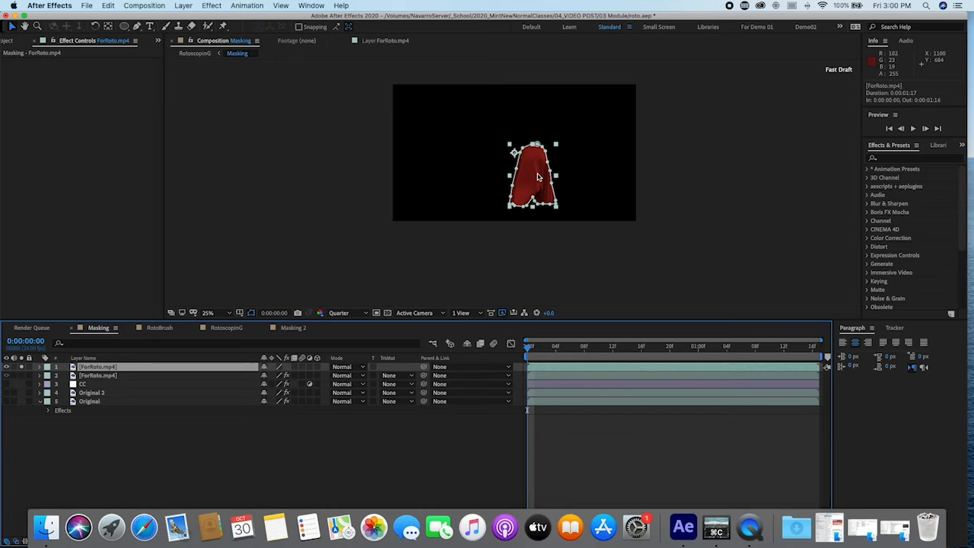
{"action": "left_click", "coordinate": [21, 367]}
Darken the desaturated background layer by setting its Master Lightness to -26
{"action": "left_click", "coordinate": [131, 376]}
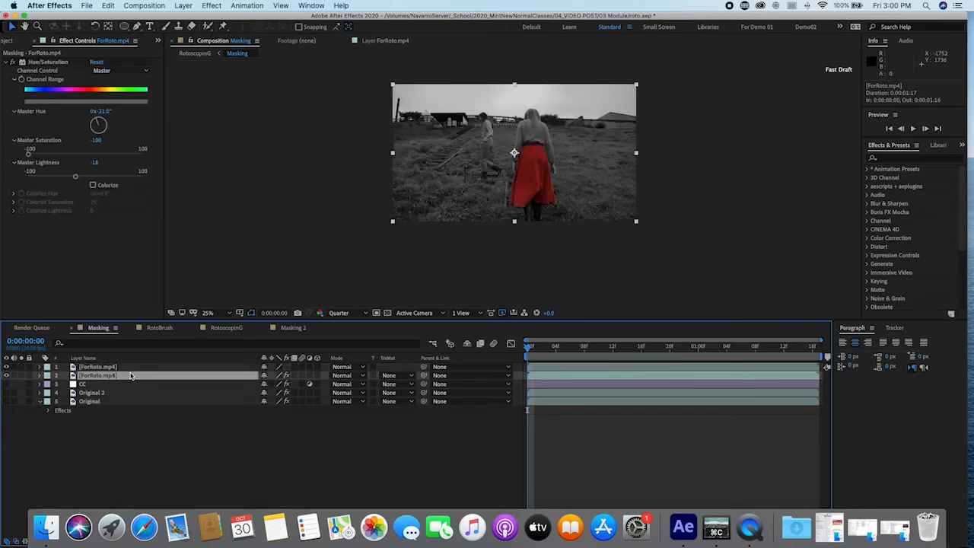
{"action": "left_click", "coordinate": [71, 178]}
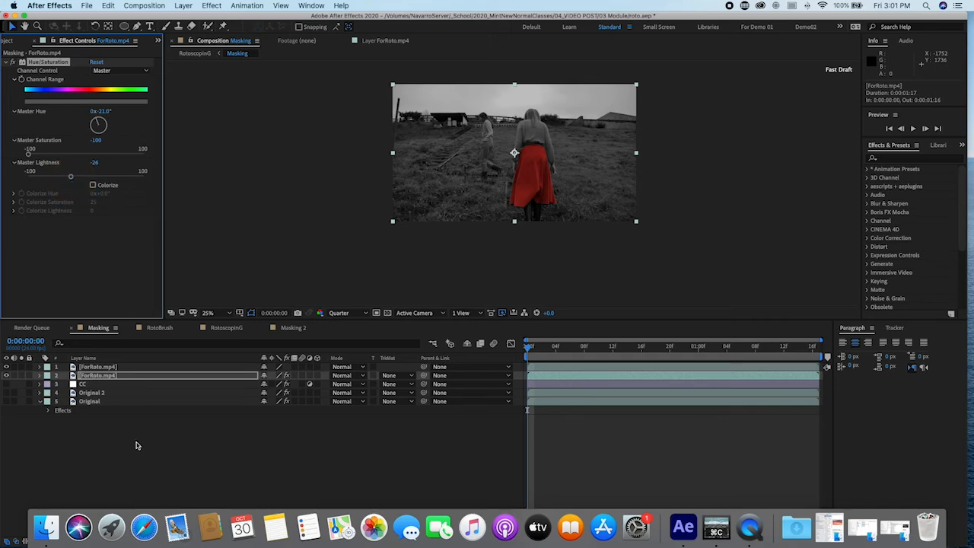
Lock the skirt mask on the masked ForRoto.mp4 layer and hide the desaturated background layer
{"action": "left_click", "coordinate": [118, 367]}
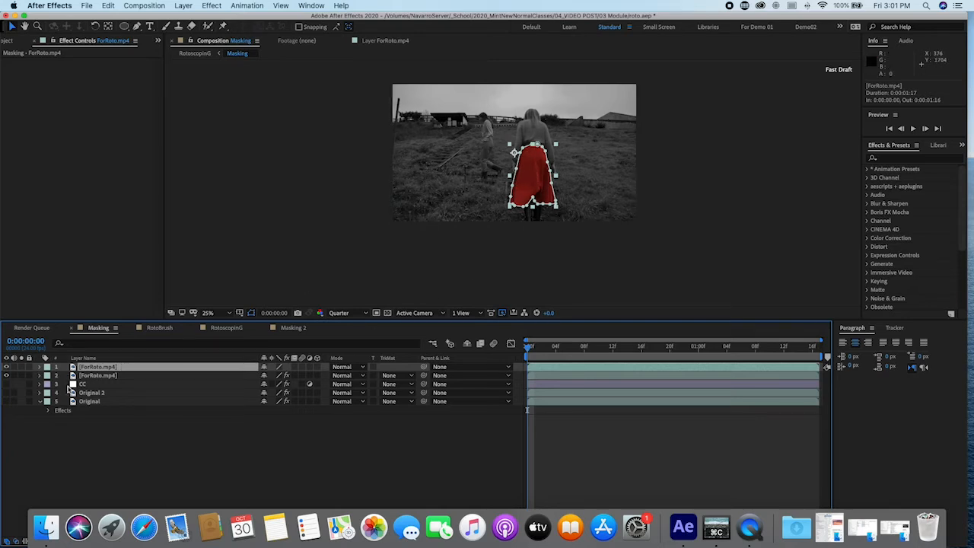
{"action": "left_click", "coordinate": [41, 367]}
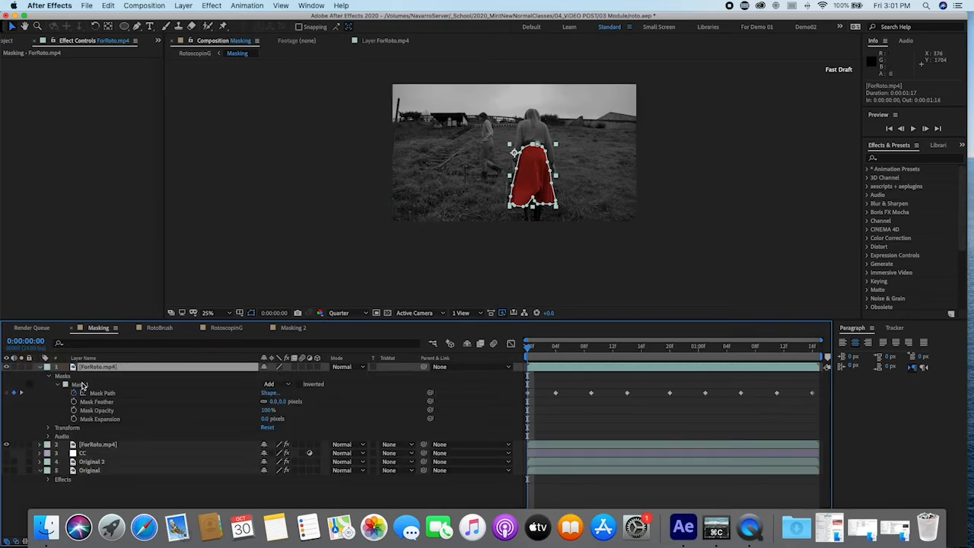
{"action": "left_click", "coordinate": [66, 386]}
{"action": "left_click", "coordinate": [58, 385]}
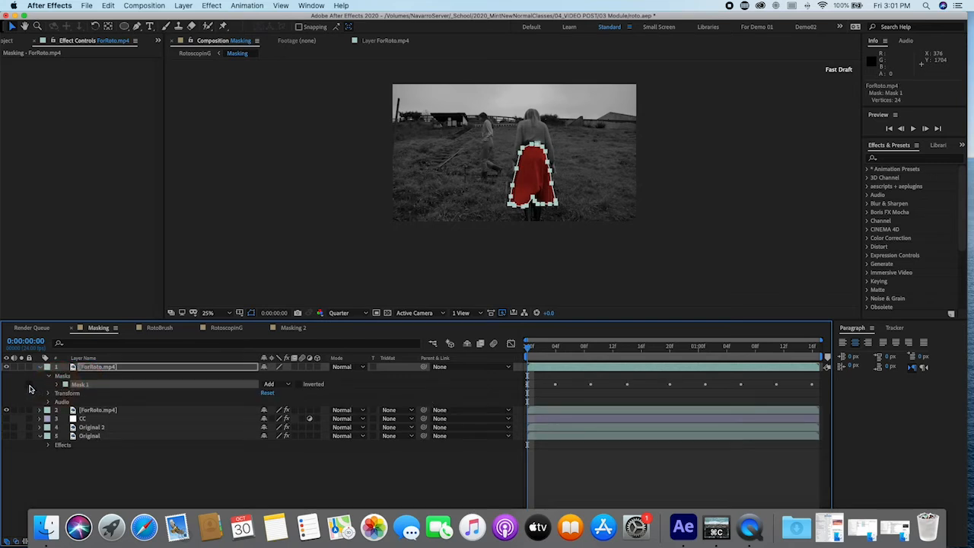
{"action": "left_click", "coordinate": [86, 410]}
{"action": "left_click", "coordinate": [6, 410]}
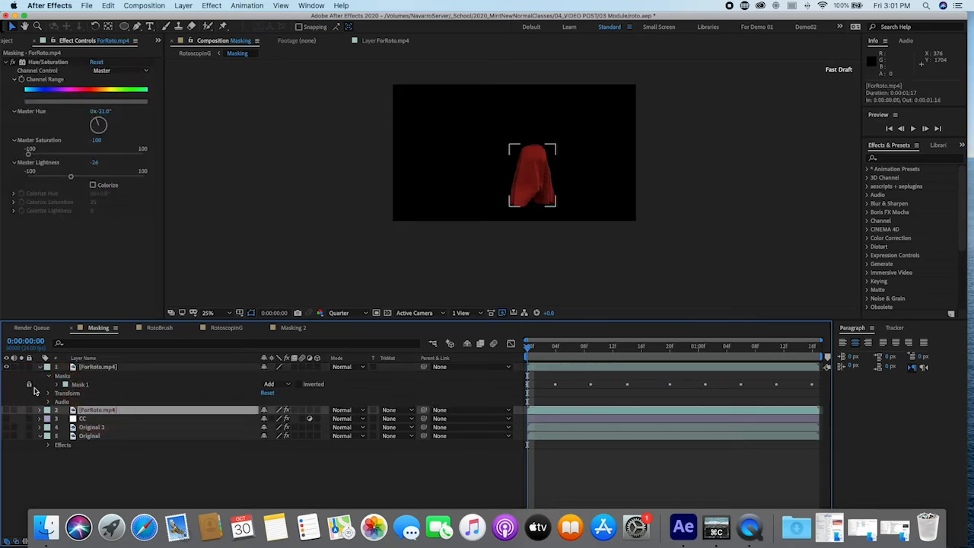
Set the skirt mask's mode to None and rename the mask Skirt
{"action": "left_click", "coordinate": [280, 386]}
{"action": "left_click", "coordinate": [281, 394]}
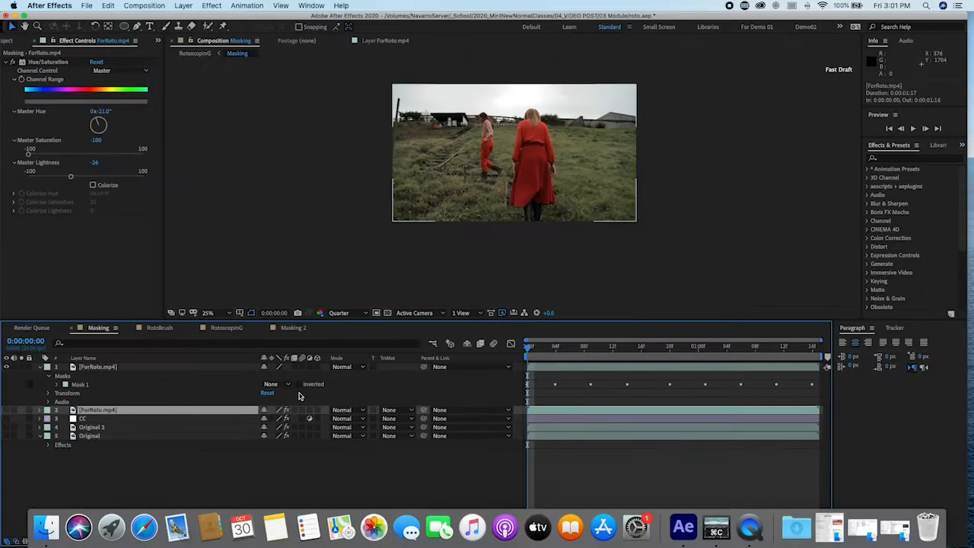
{"action": "left_click", "coordinate": [84, 385]}
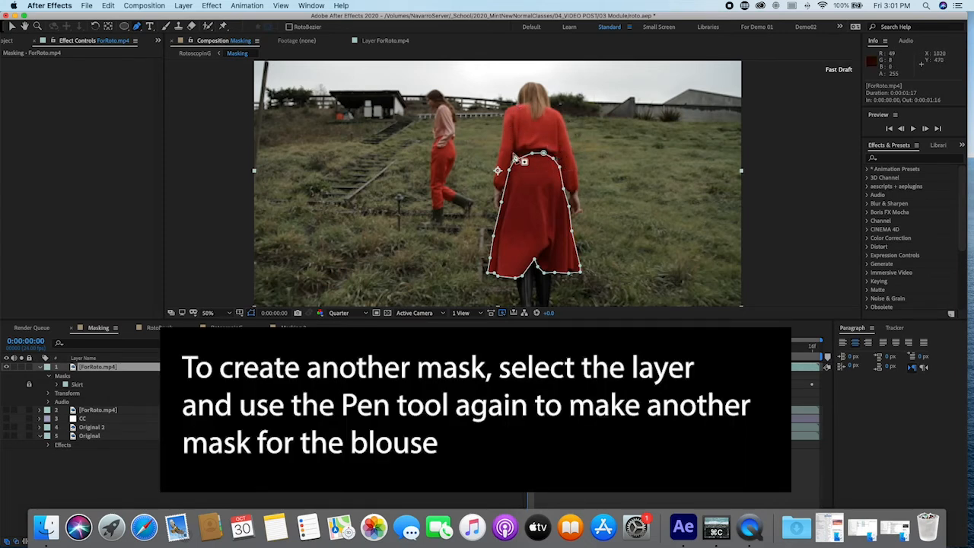
Draw a closed 12-point Pen mask around the blouse torso on the top ForRoto.mp4 layer, overlapping the waist and leaving out the arms
{"action": "left_click", "coordinate": [513, 155]}
{"action": "left_click", "coordinate": [521, 167]}
{"action": "left_click", "coordinate": [540, 171]}
{"action": "left_click", "coordinate": [557, 169]}
{"action": "left_click", "coordinate": [559, 150]}
{"action": "left_click", "coordinate": [560, 133]}
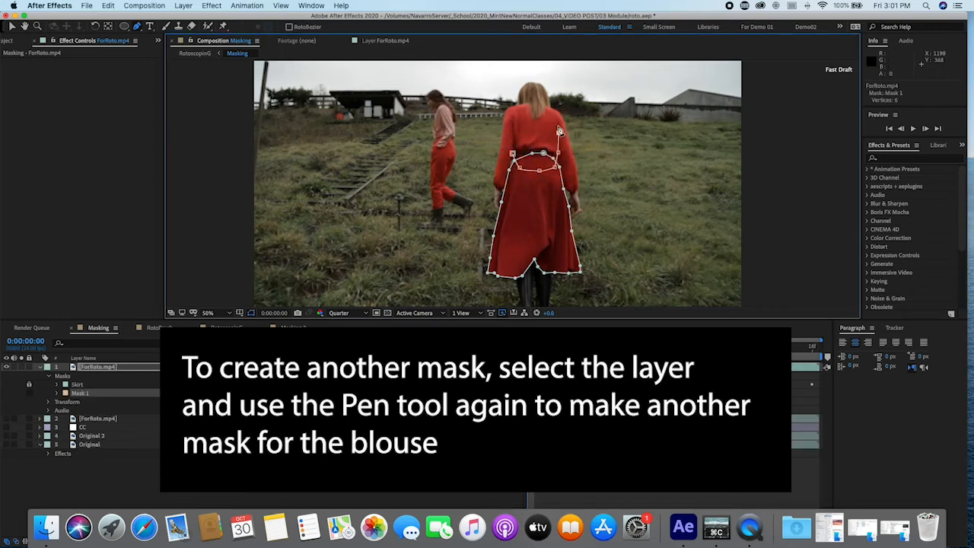
{"action": "left_click", "coordinate": [557, 112]}
{"action": "left_click", "coordinate": [522, 106]}
{"action": "left_click", "coordinate": [512, 105]}
{"action": "left_click", "coordinate": [508, 118]}
{"action": "left_click", "coordinate": [506, 131]}
{"action": "left_click", "coordinate": [510, 145]}
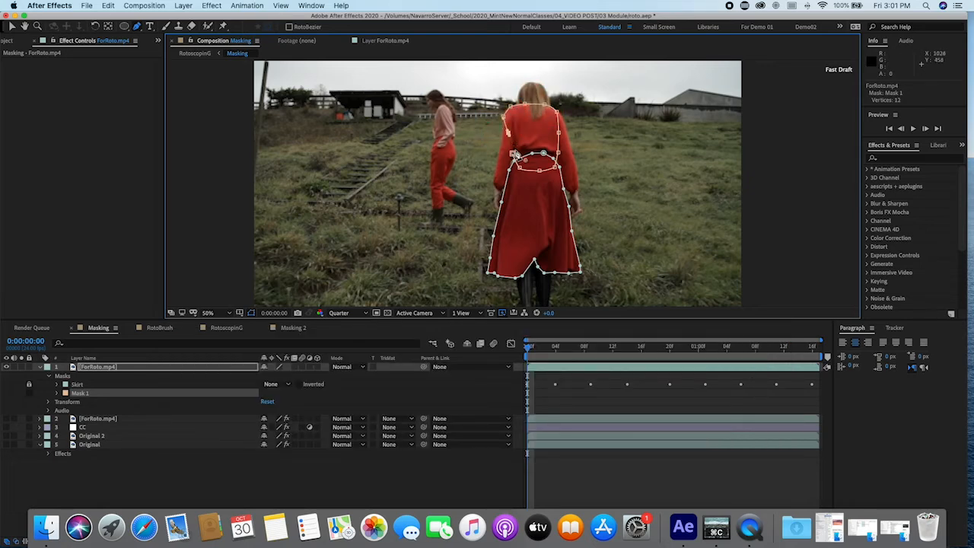
{"action": "left_click", "coordinate": [516, 158]}
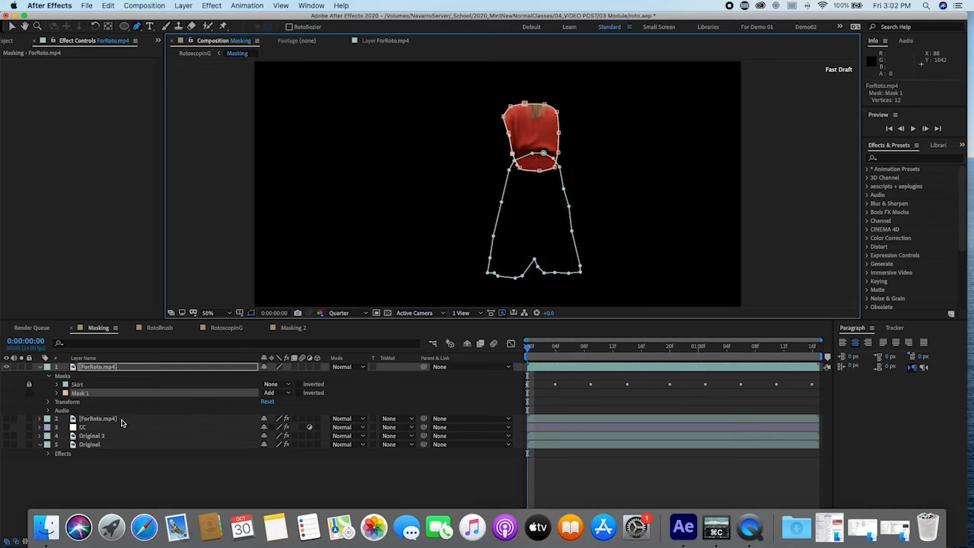
Set the new torso mask's mode to None and start keyframing its Mask Path at 0:00:00:00
{"action": "left_click", "coordinate": [278, 393]}
{"action": "left_click", "coordinate": [289, 401]}
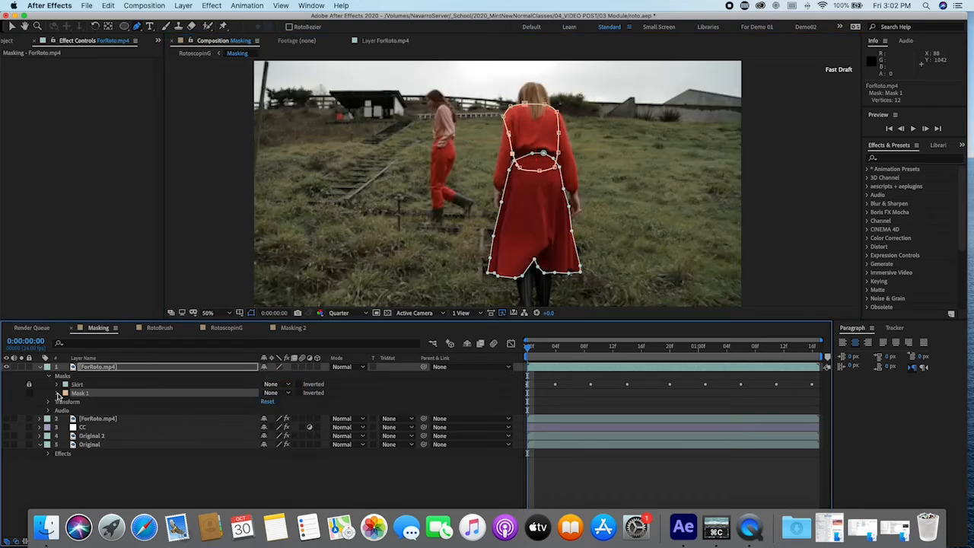
{"action": "left_click", "coordinate": [57, 393]}
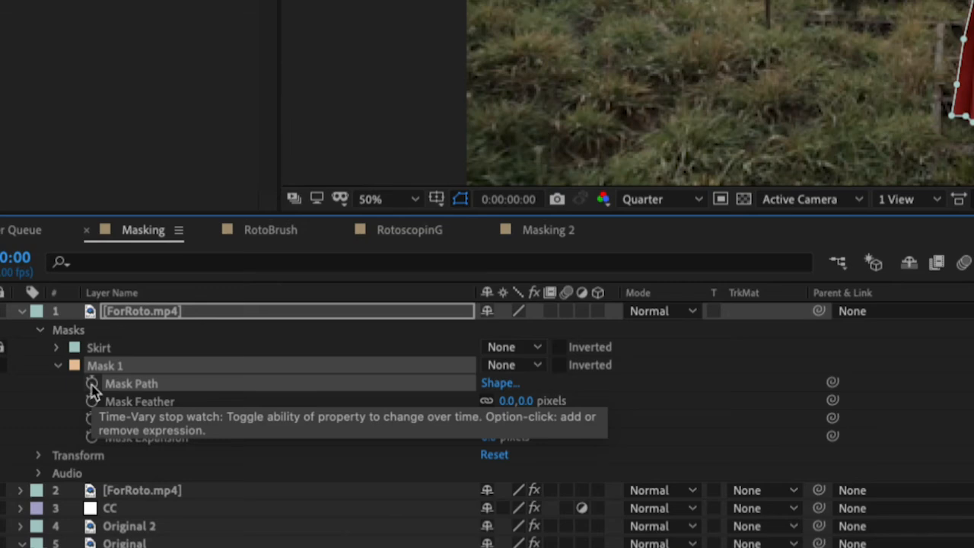
{"action": "left_click", "coordinate": [91, 384]}
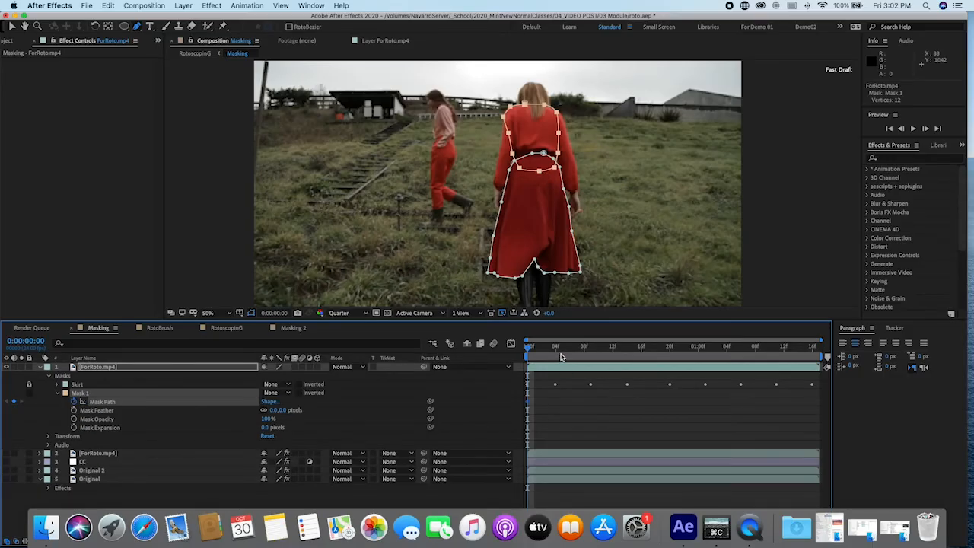
At 0:00:00:14, move and rotate the whole torso mask to fit the woman's blouse
{"action": "left_click_drag", "start_coordinate": [561, 349], "coordinate": [627, 350]}
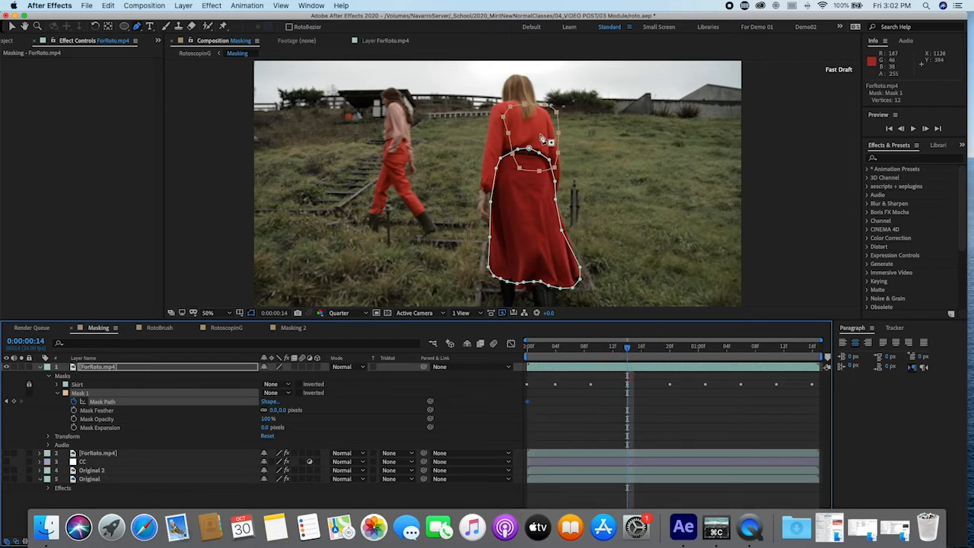
{"action": "left_click", "coordinate": [16, 28]}
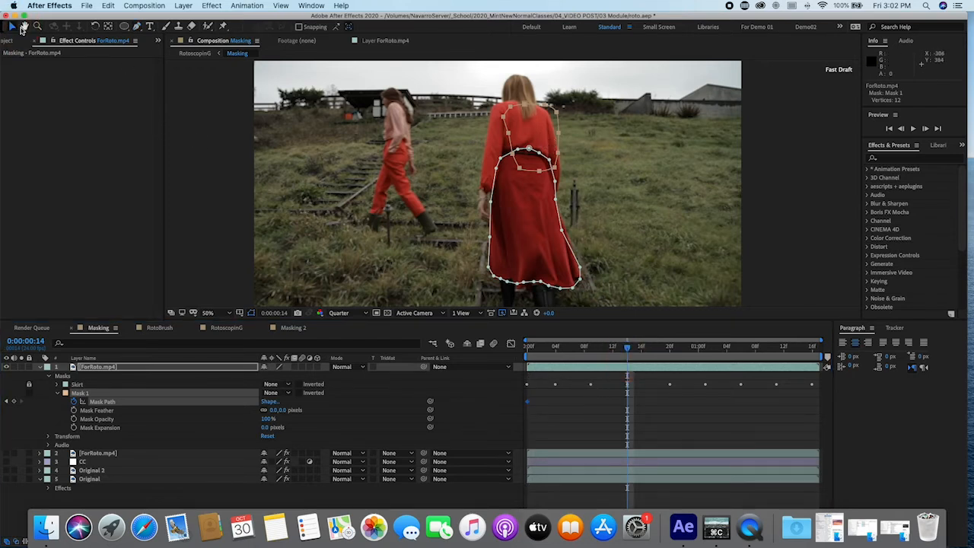
{"action": "double_click", "coordinate": [558, 135]}
{"action": "left_click_drag", "start_coordinate": [545, 139], "coordinate": [563, 120]}
{"action": "left_click_drag", "start_coordinate": [536, 128], "coordinate": [535, 131]}
{"action": "left_click", "coordinate": [594, 402]}
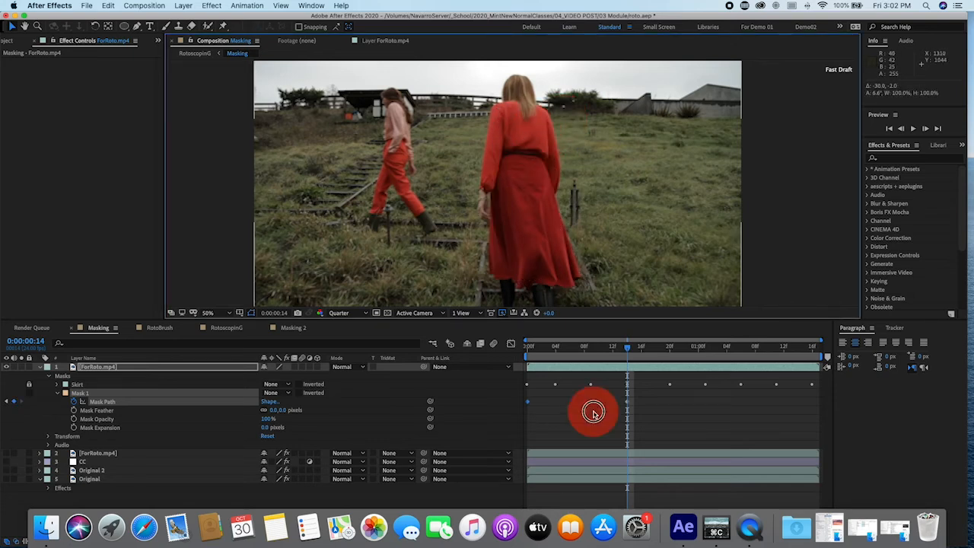
{"action": "left_click", "coordinate": [108, 394]}
{"action": "left_click", "coordinate": [551, 137]}
{"action": "left_click_drag", "start_coordinate": [551, 134], "coordinate": [553, 139]}
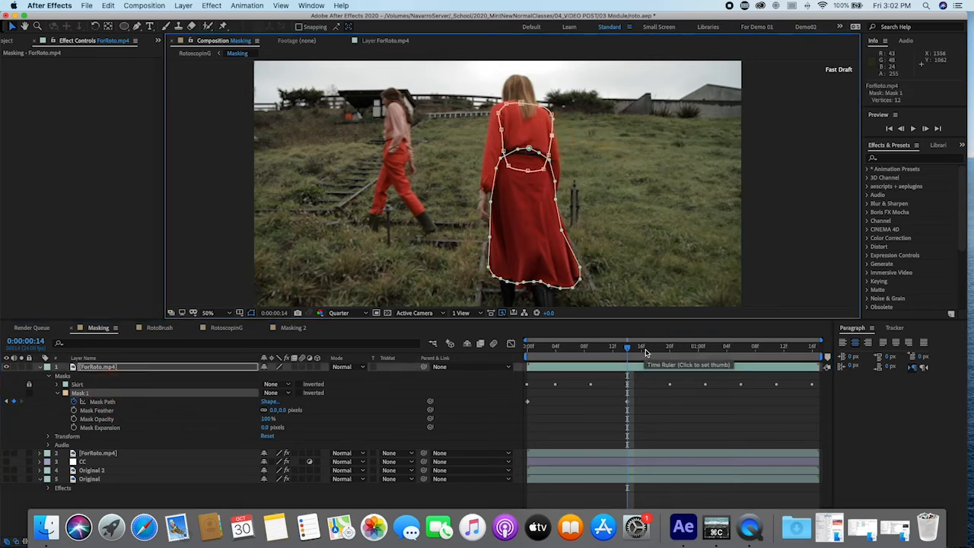
Refit the torso mask to the blouse by moving and rotating it at 0:00:01:08 and 0:00:01:16
{"action": "left_click_drag", "start_coordinate": [659, 353], "coordinate": [754, 357]}
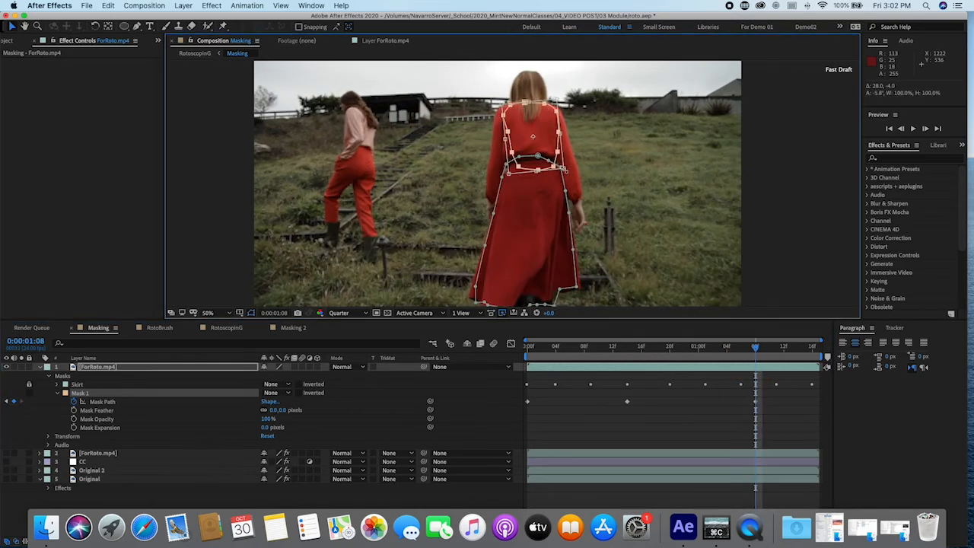
{"action": "left_click_drag", "start_coordinate": [564, 169], "coordinate": [542, 157]}
{"action": "left_click_drag", "start_coordinate": [780, 350], "coordinate": [834, 355]}
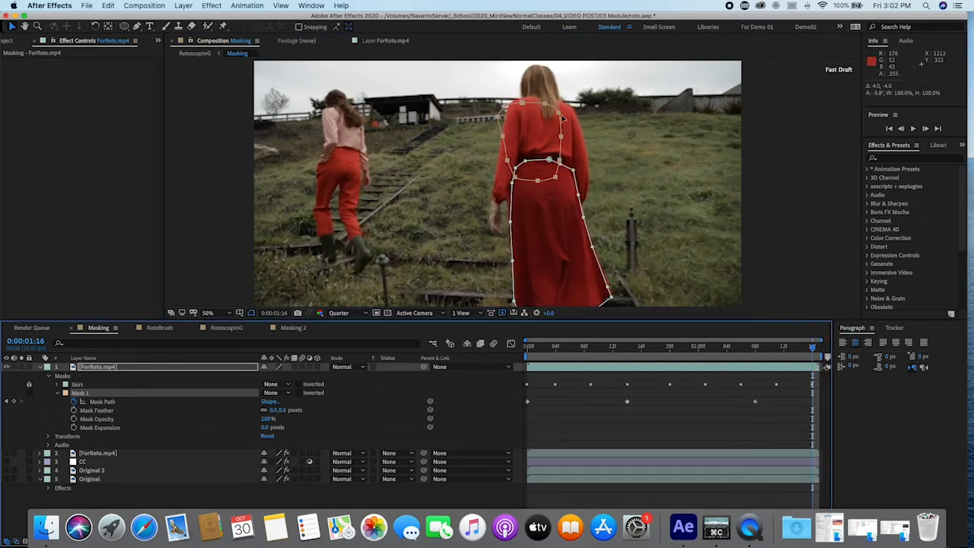
{"action": "double_click", "coordinate": [559, 113]}
{"action": "left_click_drag", "start_coordinate": [542, 131], "coordinate": [580, 138]}
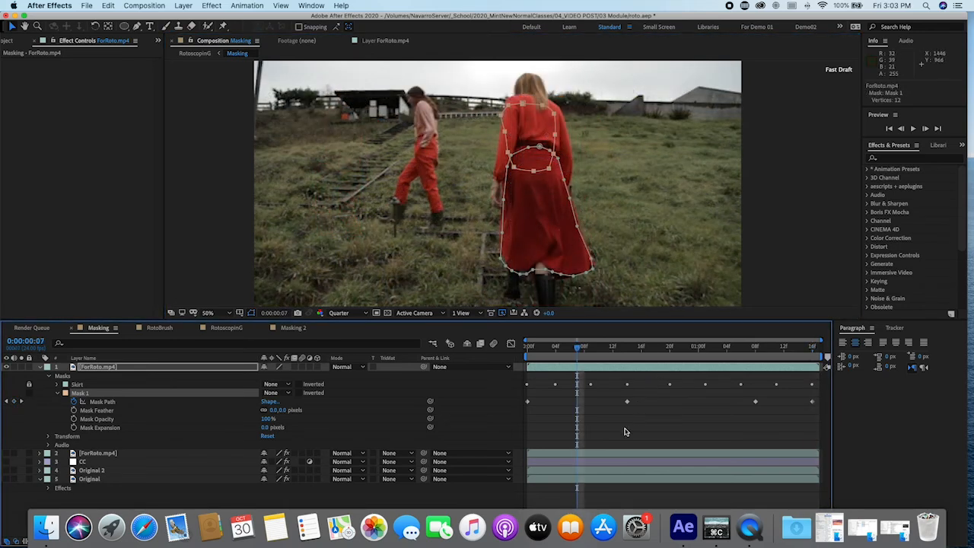
Adjust the torso mask at 0:00:00:07 and at in-between frames across the rest of the clip, adding Mask Path keyframes
{"action": "left_click", "coordinate": [627, 402]}
{"action": "left_click", "coordinate": [527, 401]}
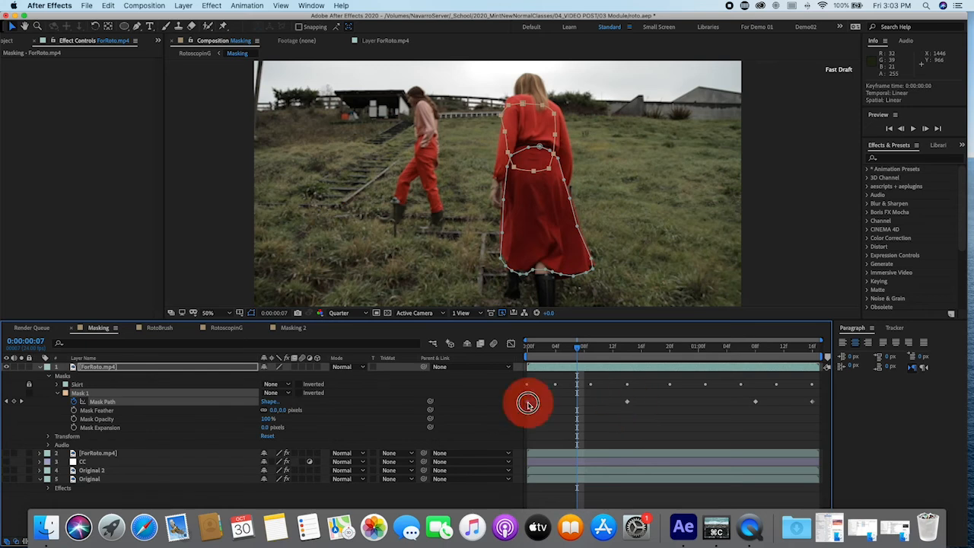
{"action": "left_click", "coordinate": [627, 402]}
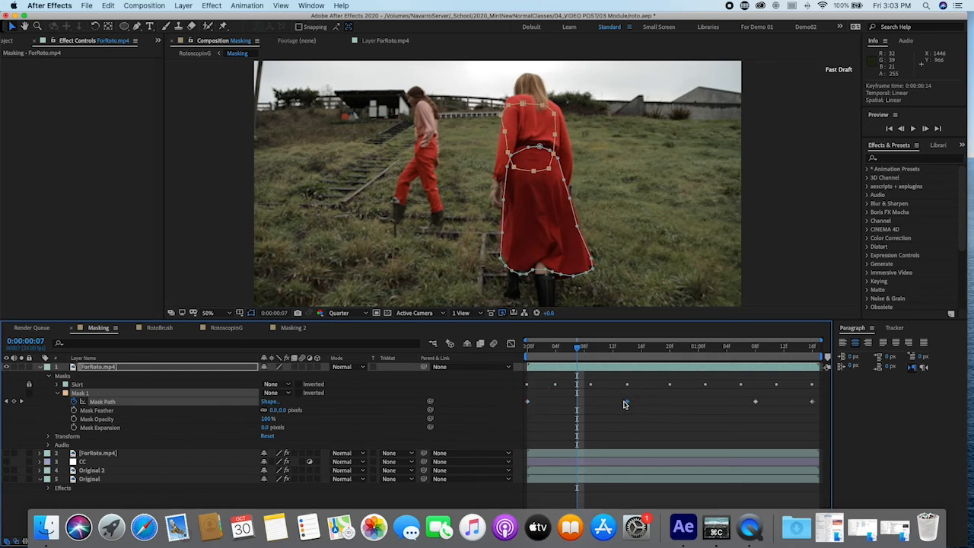
{"action": "double_click", "coordinate": [556, 105]}
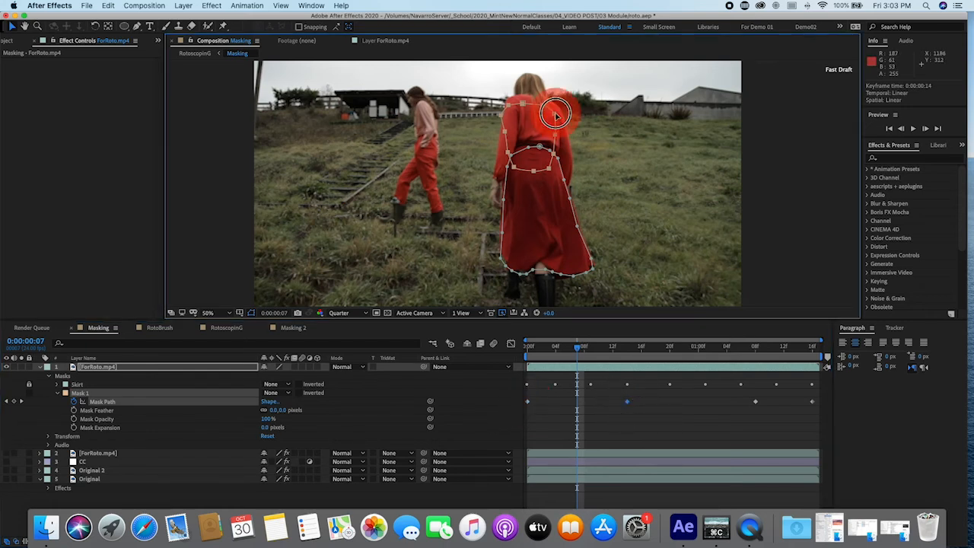
{"action": "mouse_move", "coordinate": [547, 128]}
{"action": "left_mouse_down"}
{"action": "mouse_move", "coordinate": [555, 119]}
{"action": "mouse_move", "coordinate": [526, 127]}
{"action": "mouse_move", "coordinate": [561, 133]}
{"action": "mouse_move", "coordinate": [529, 133]}
{"action": "left_mouse_up"}
{"action": "left_click", "coordinate": [691, 347]}
{"action": "left_click", "coordinate": [784, 347]}
{"action": "left_click", "coordinate": [720, 347]}
{"action": "left_click", "coordinate": [656, 347]}
{"action": "left_click", "coordinate": [677, 439]}
{"action": "left_click_drag", "start_coordinate": [657, 347], "coordinate": [438, 433]}
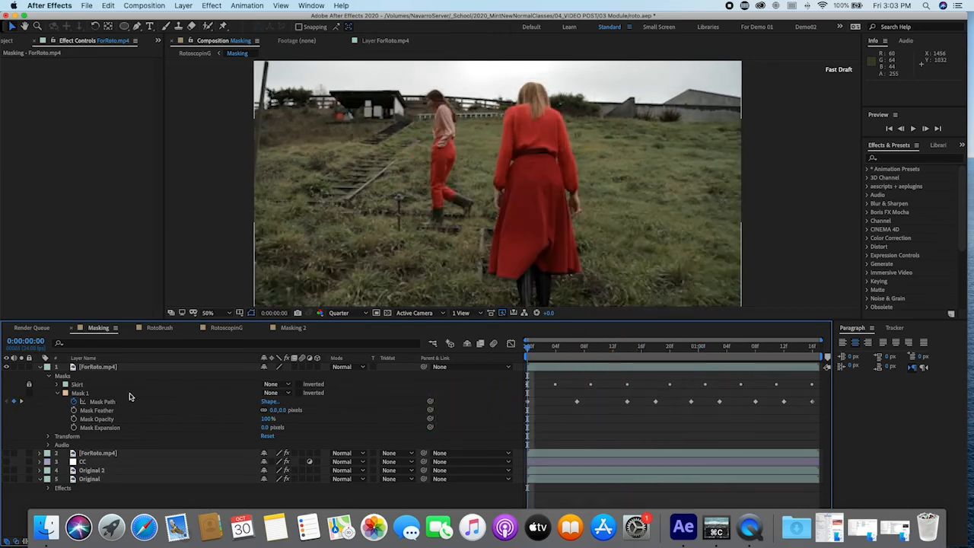
Rename the torso mask Blouse
{"action": "left_click", "coordinate": [77, 394]}
{"action": "key", "text": "Return"}
{"action": "type", "text": "Blouse"}
{"action": "key", "text": "Return"}
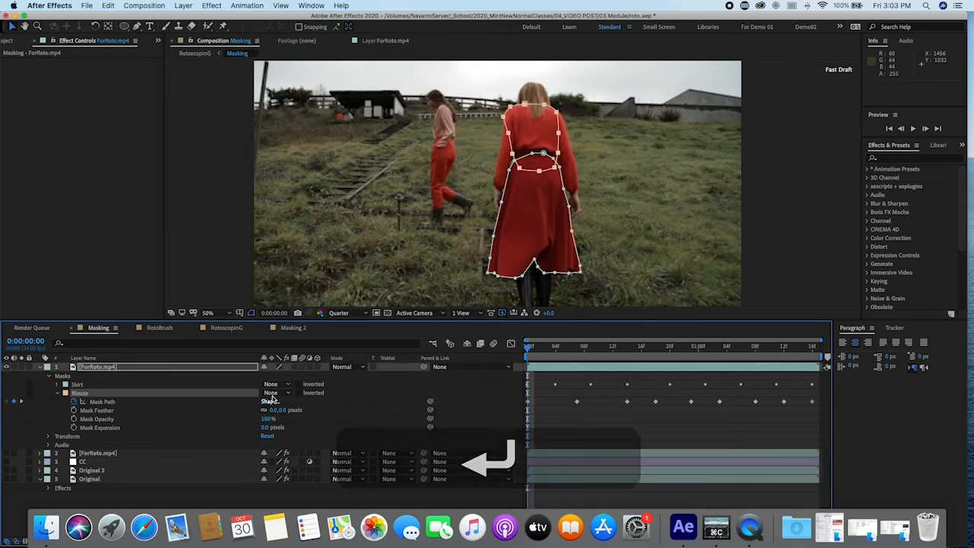
Set the mode of both the Blouse and Skirt masks to Add
{"action": "left_click", "coordinate": [274, 393]}
{"action": "left_click", "coordinate": [279, 412]}
{"action": "left_click", "coordinate": [274, 384]}
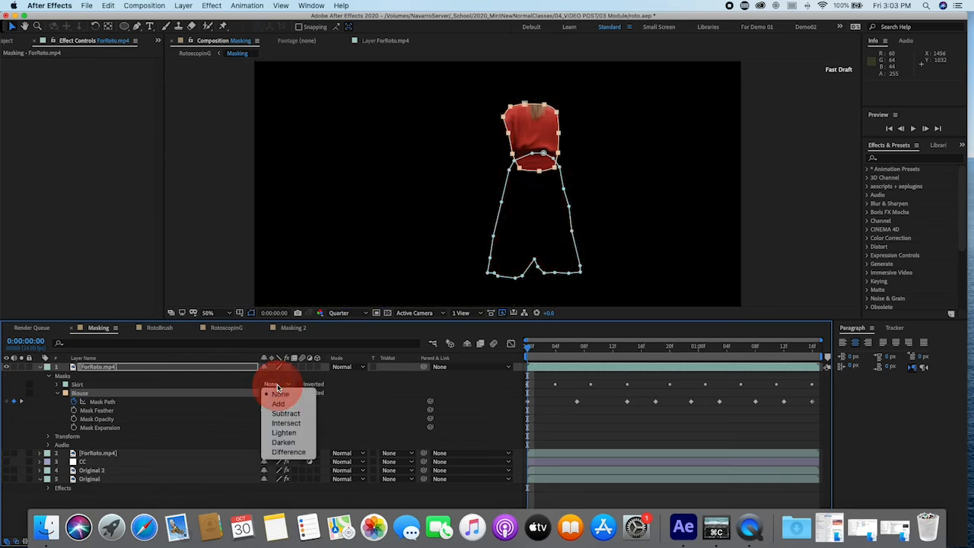
{"action": "left_click", "coordinate": [279, 404]}
{"action": "left_click", "coordinate": [601, 427]}
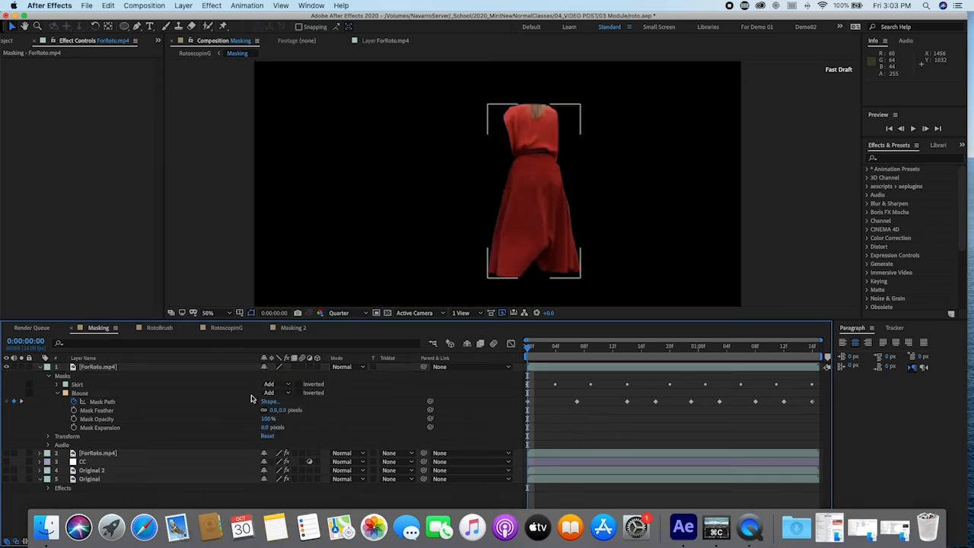
Collapse the masked layer, show the desaturated background layer again and compare the composite with the masked layer off and on
{"action": "left_click", "coordinate": [40, 368]}
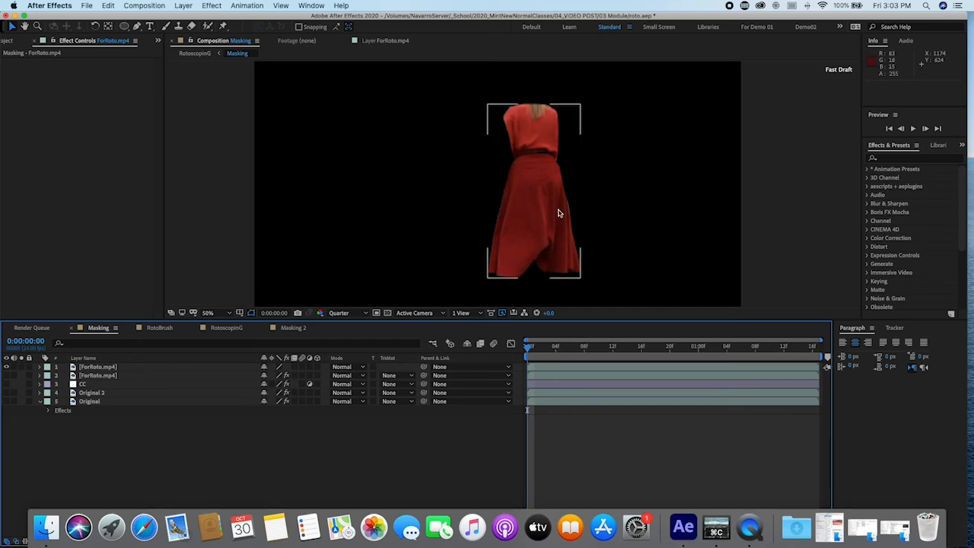
{"action": "left_click", "coordinate": [98, 376]}
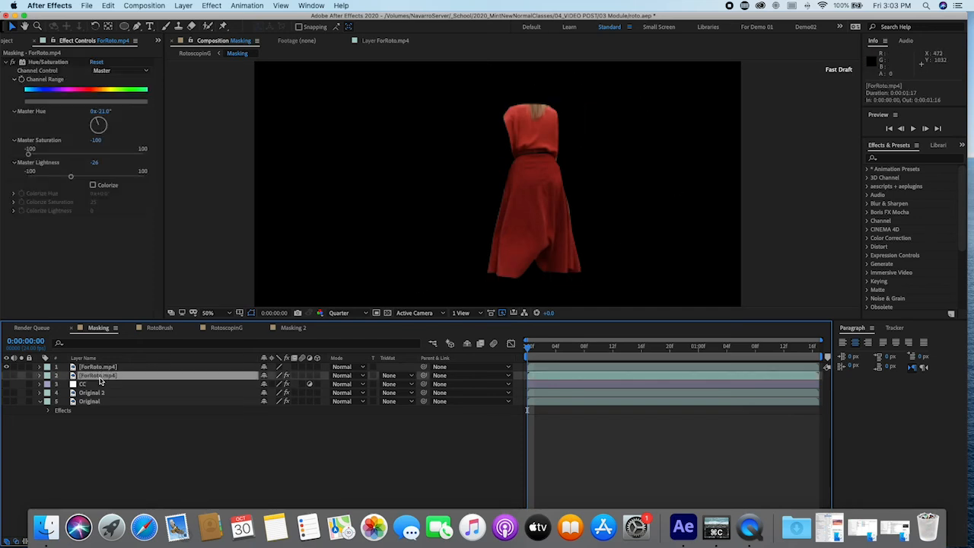
{"action": "left_click", "coordinate": [7, 376]}
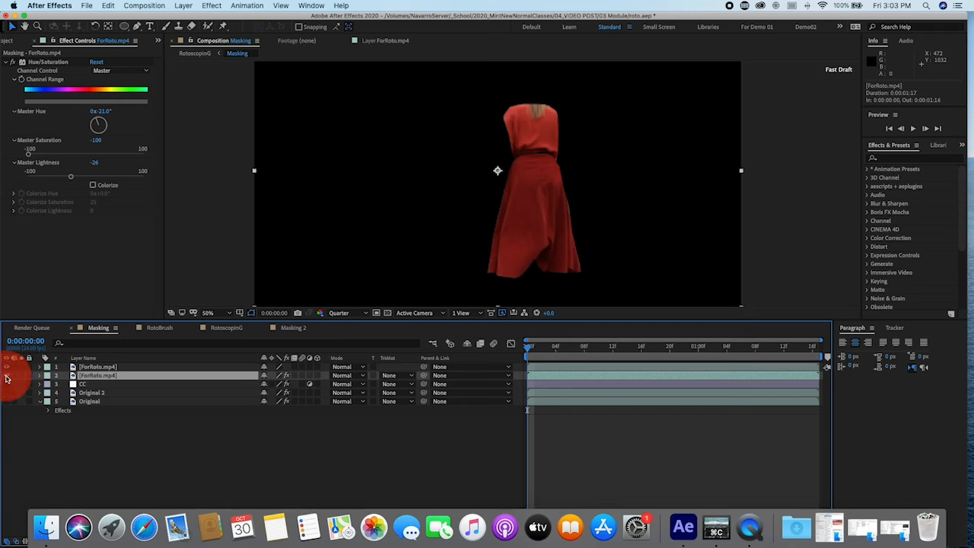
{"action": "left_click", "coordinate": [8, 368]}
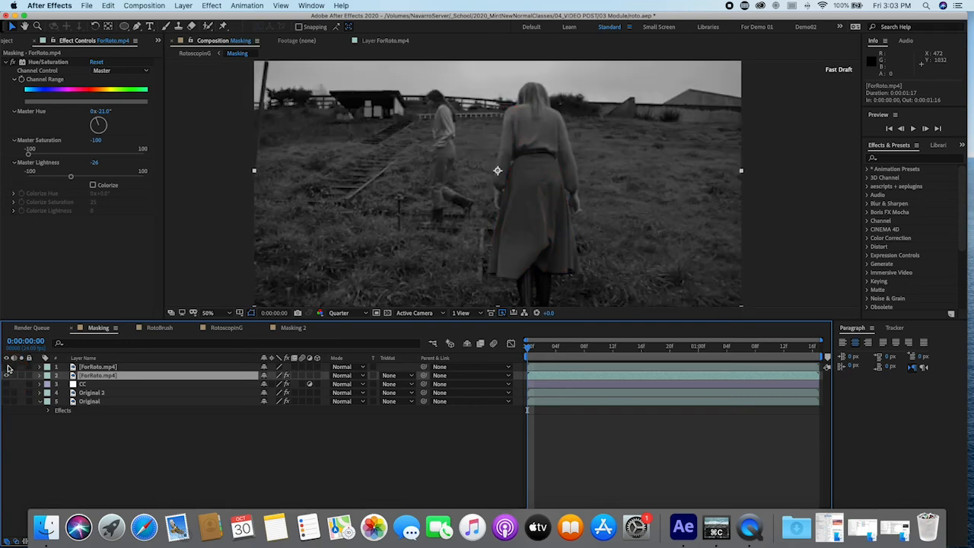
{"action": "left_click", "coordinate": [8, 368]}
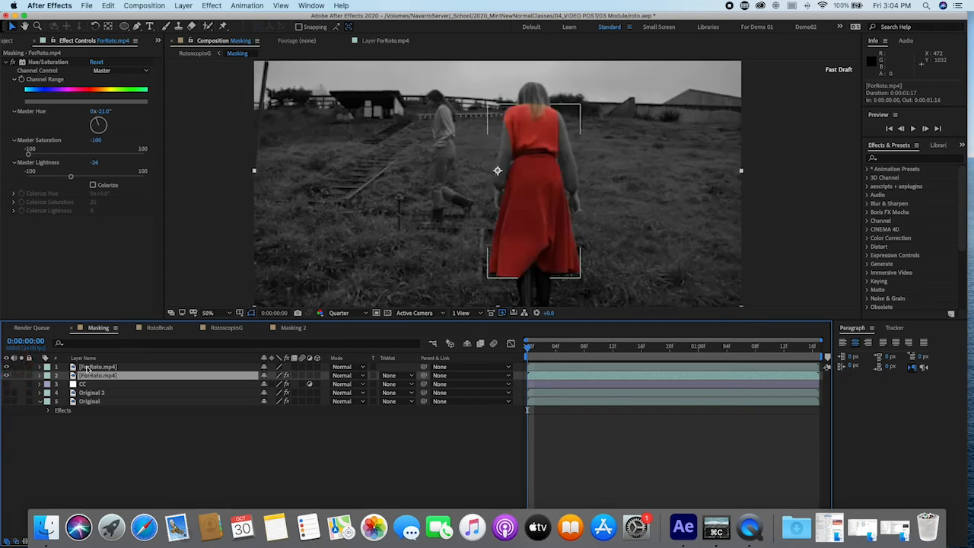
Scrub through the start of the clip to check the colored blouse and skirt against the gray background
{"action": "left_click", "coordinate": [106, 367]}
{"action": "left_click", "coordinate": [544, 488]}
{"action": "left_click_drag", "start_coordinate": [556, 349], "coordinate": [488, 378]}
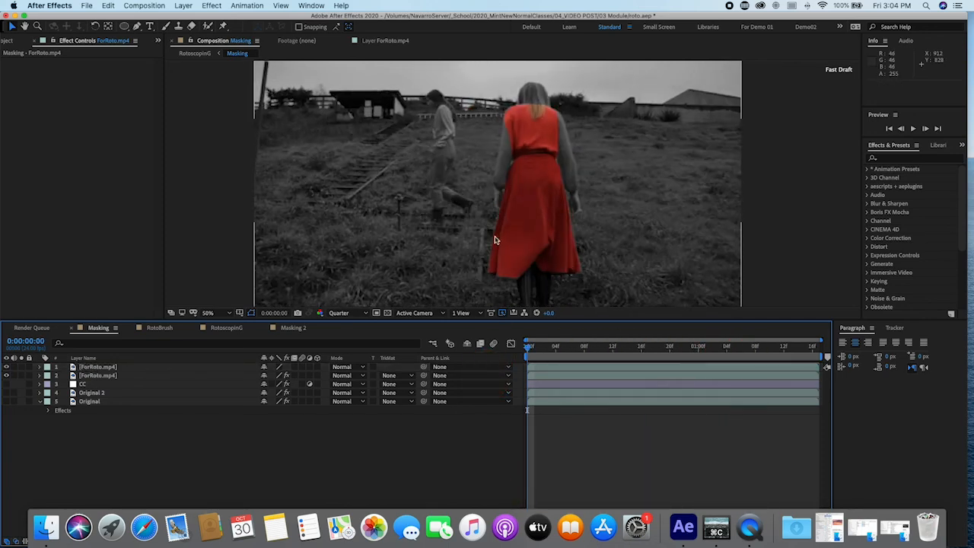
{"action": "left_click", "coordinate": [533, 165]}
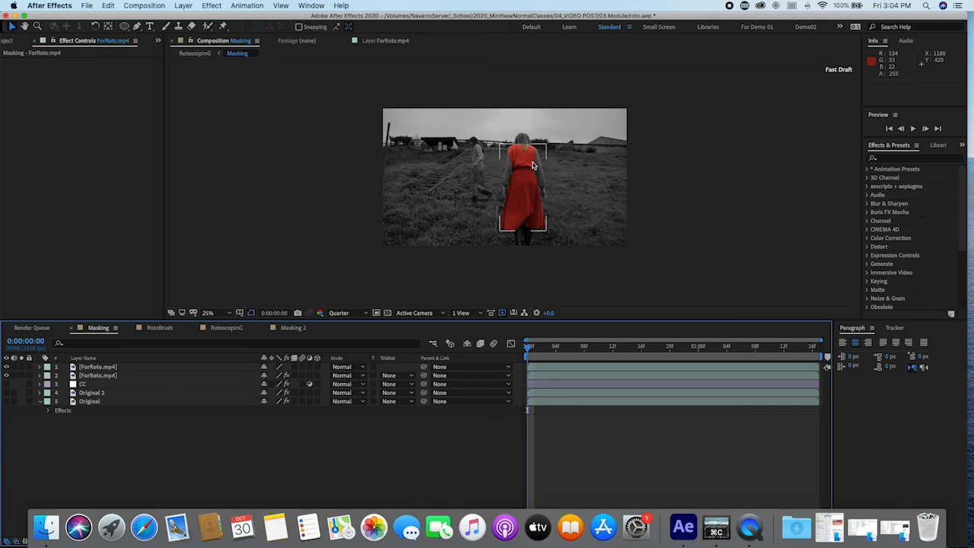
Hide both ForRoto.mp4 layers and show the Original 2 layer instead
{"action": "left_click_drag", "start_coordinate": [6, 376], "coordinate": [7, 367]}
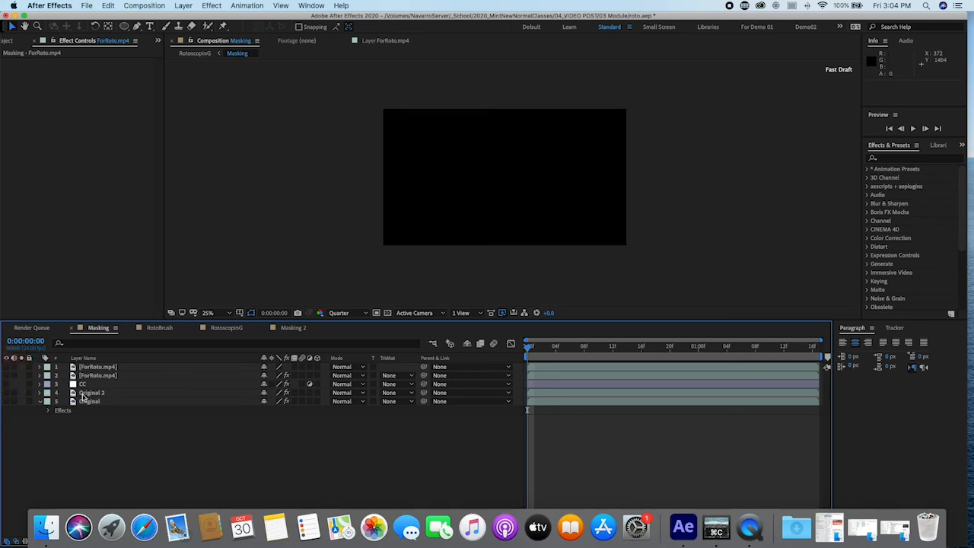
{"action": "left_click", "coordinate": [81, 394]}
{"action": "left_click", "coordinate": [6, 393]}
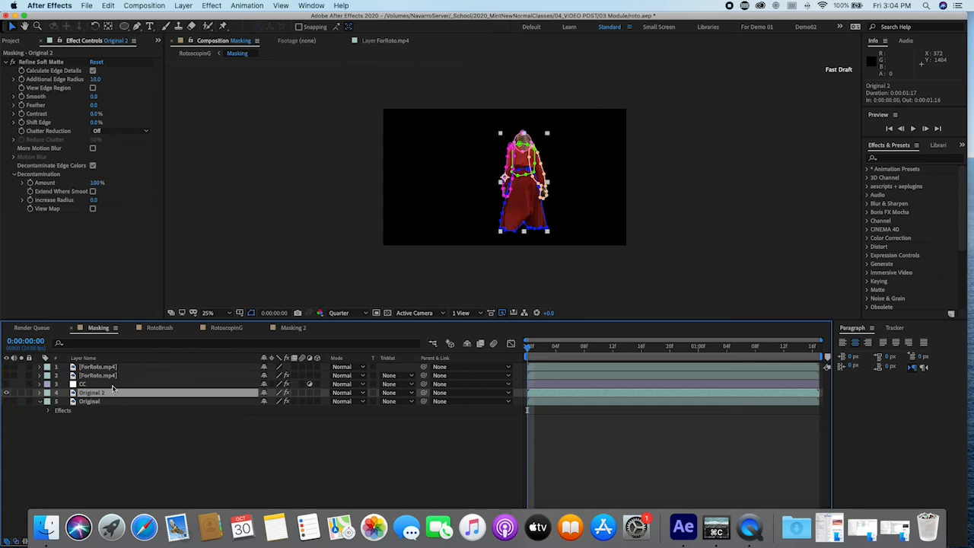
Examine the finished Skirt, Back and arm masks and their keyframes on Original 2 while scrubbing through the clip
{"action": "key", "text": "period"}
{"action": "key", "text": "space"}
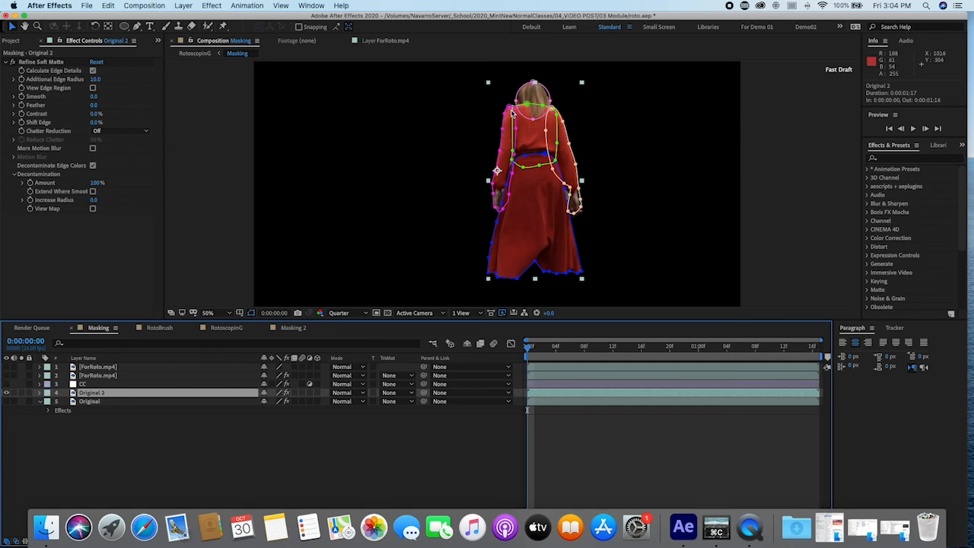
{"action": "left_click_drag", "start_coordinate": [535, 352], "coordinate": [680, 379]}
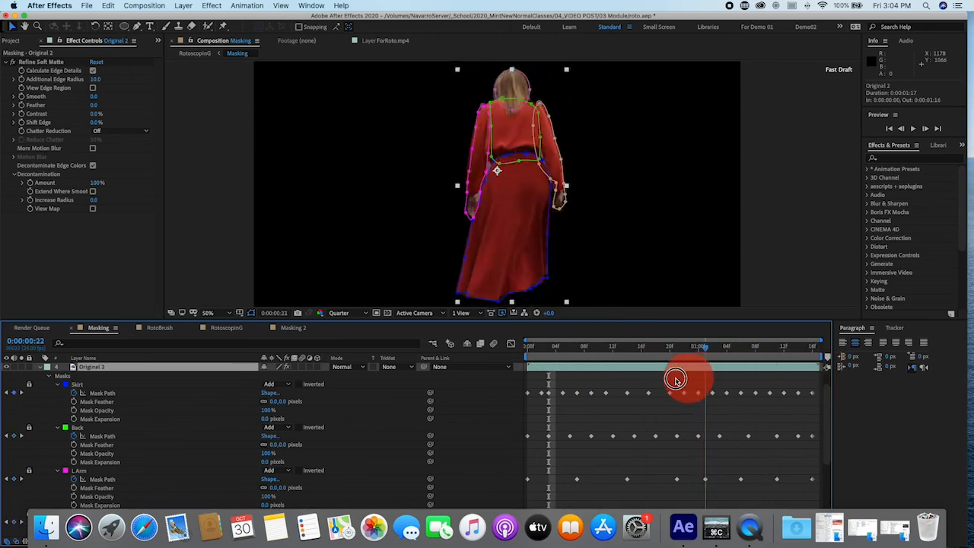